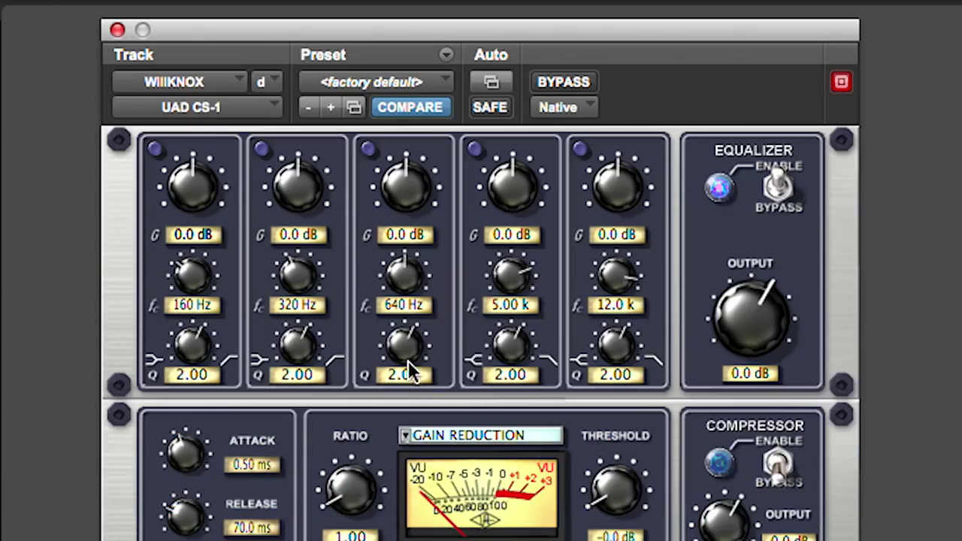
Set the first EQ band's gain to 1.1 dB and lower the fourth and fifth bands' frequencies to 87.9 Hz and 98.6 Hz.
{"action": "mouse_move", "coordinate": [200, 199]}
{"action": "left_mouse_down"}
{"action": "mouse_move", "coordinate": [200, 183]}
{"action": "mouse_move", "coordinate": [201, 203]}
{"action": "left_mouse_up"}
{"action": "mouse_move", "coordinate": [193, 280]}
{"action": "left_mouse_down"}
{"action": "mouse_move", "coordinate": [194, 263]}
{"action": "mouse_move", "coordinate": [194, 273]}
{"action": "left_mouse_up"}
{"action": "left_click", "coordinate": [197, 274], "text": "alt"}
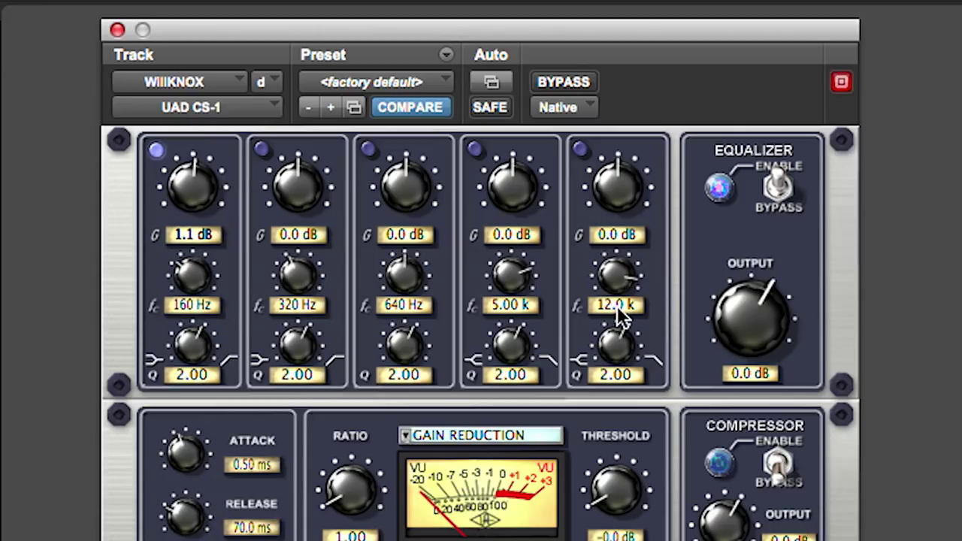
{"action": "left_click_drag", "start_coordinate": [620, 273], "coordinate": [542, 403]}
{"action": "left_click_drag", "start_coordinate": [507, 273], "coordinate": [488, 405]}
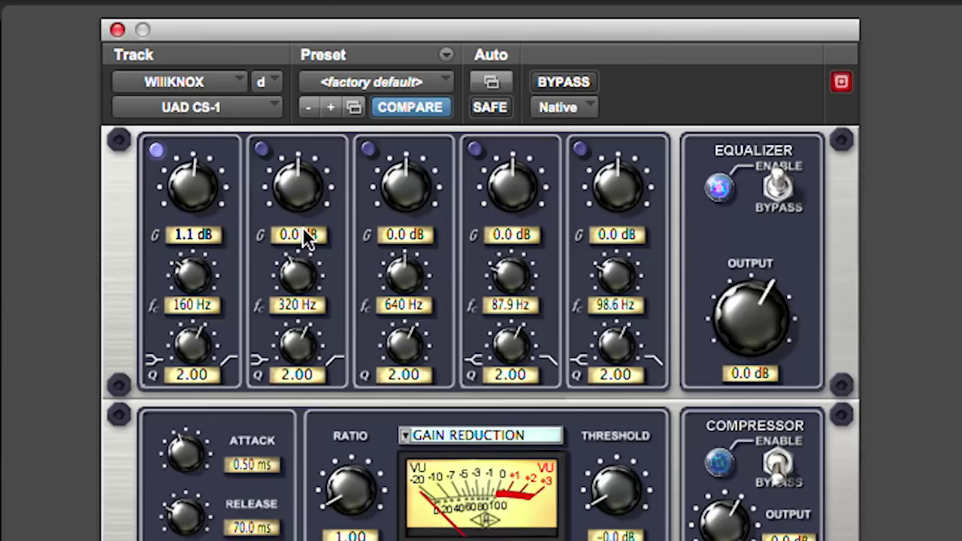
Turn on all five equalizer bands.
{"action": "left_click", "coordinate": [156, 150]}
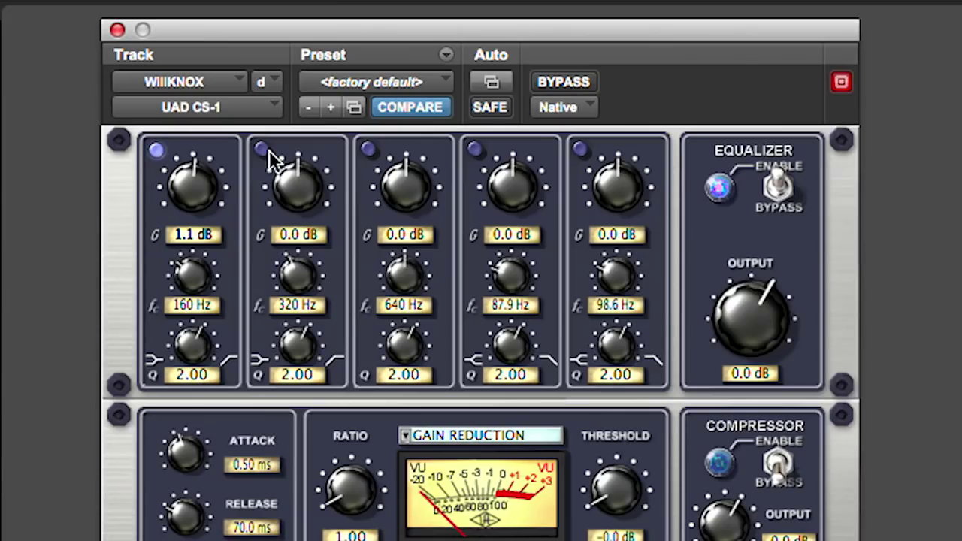
{"action": "left_click", "coordinate": [370, 149]}
{"action": "left_click", "coordinate": [476, 149]}
{"action": "left_click", "coordinate": [580, 150]}
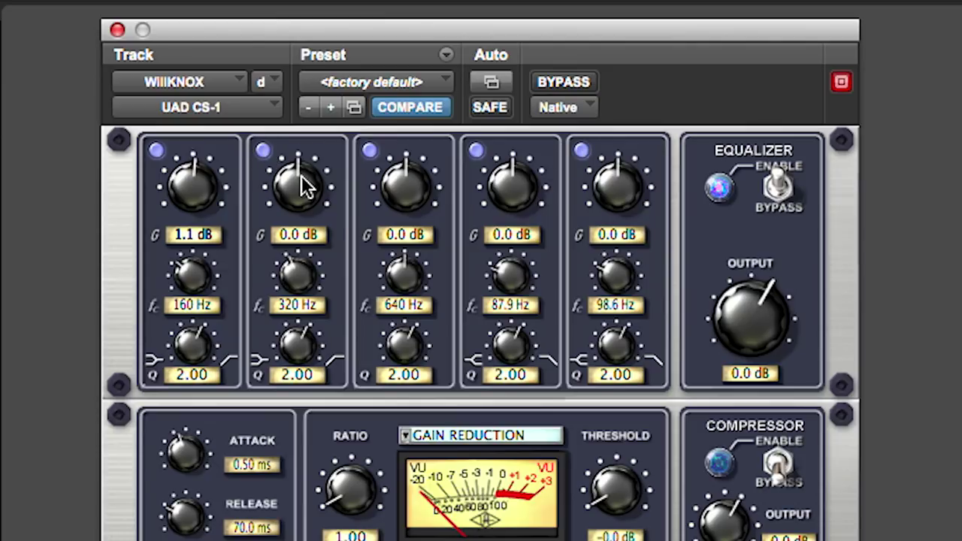
Make the first EQ band a high-pass filter at 54.8 Hz and set the fifth band's Q to 4.00.
{"action": "left_click", "coordinate": [194, 185], "text": "alt"}
{"action": "left_click_drag", "start_coordinate": [193, 346], "coordinate": [189, 423]}
{"action": "left_click_drag", "start_coordinate": [193, 338], "coordinate": [199, 252]}
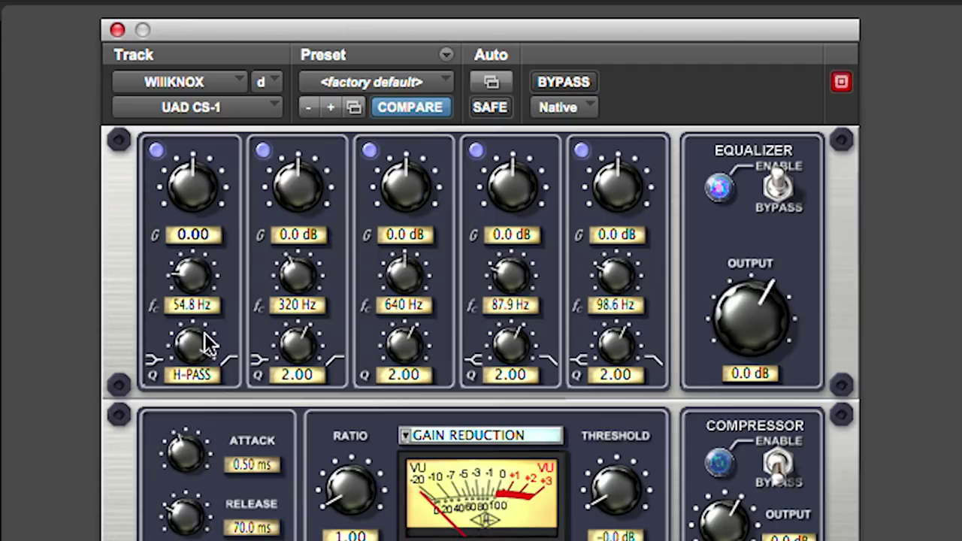
{"action": "left_click_drag", "start_coordinate": [189, 190], "coordinate": [167, 353]}
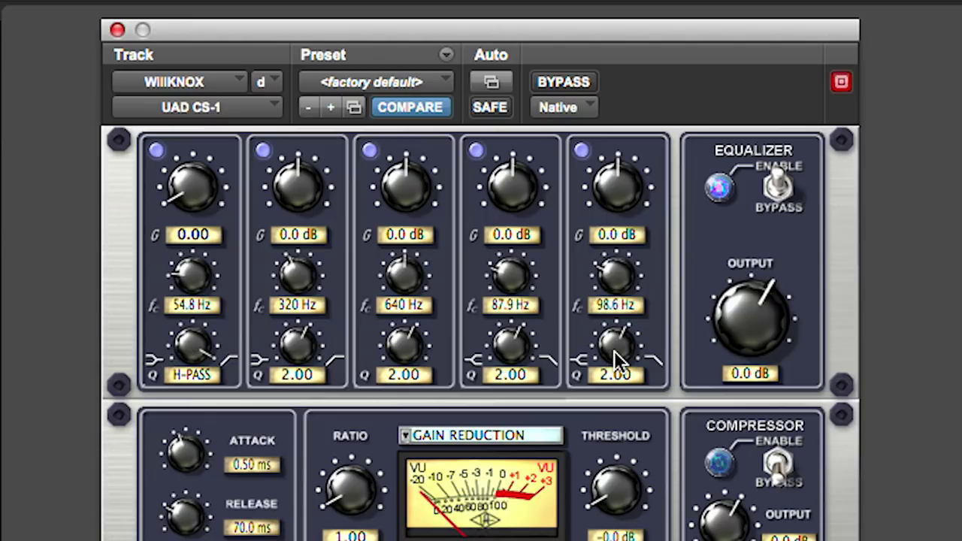
{"action": "left_click_drag", "start_coordinate": [614, 350], "coordinate": [632, 188]}
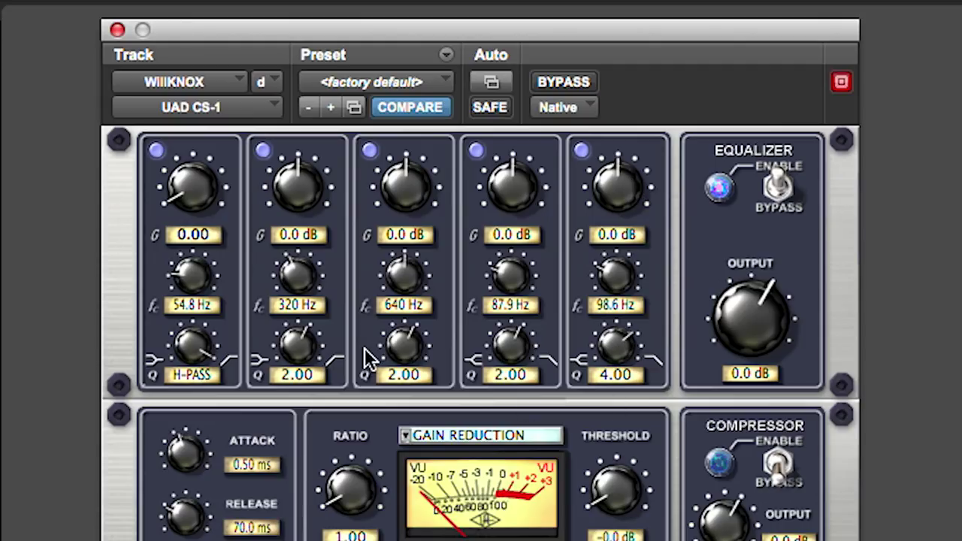
Try the first EQ band as a low shelf at 288 Hz with 10.8 dB gain, ending with it back on high-pass.
{"action": "left_click_drag", "start_coordinate": [181, 325], "coordinate": [177, 334]}
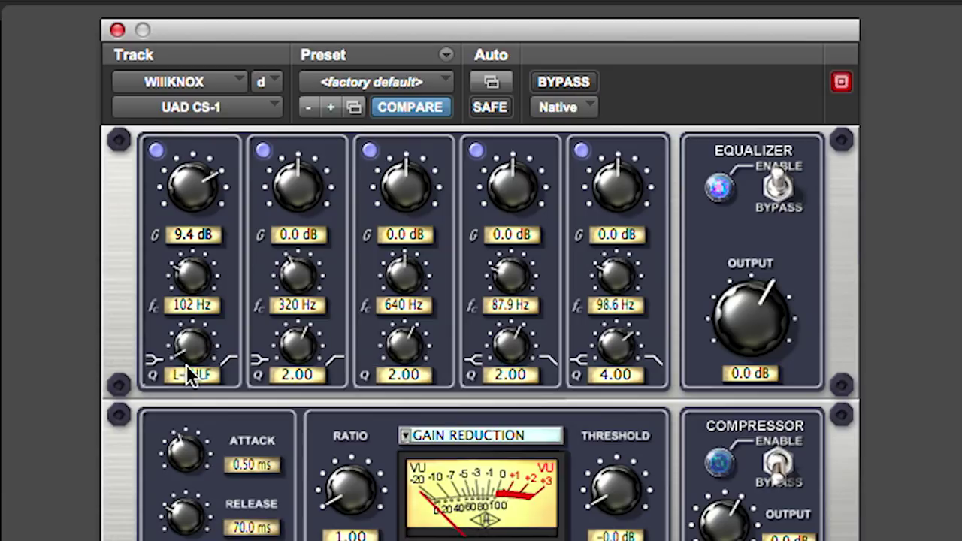
{"action": "left_click_drag", "start_coordinate": [205, 212], "coordinate": [189, 182]}
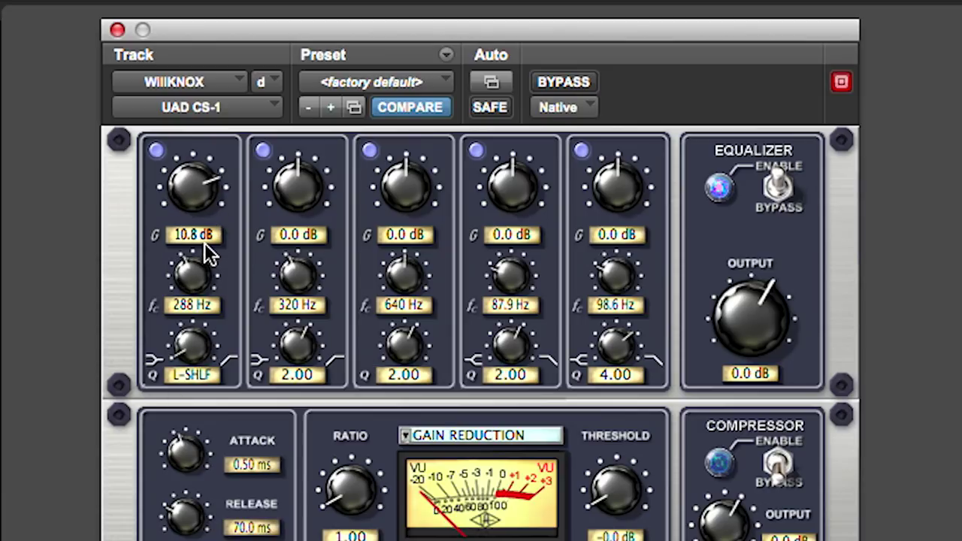
{"action": "left_click_drag", "start_coordinate": [185, 358], "coordinate": [278, 13]}
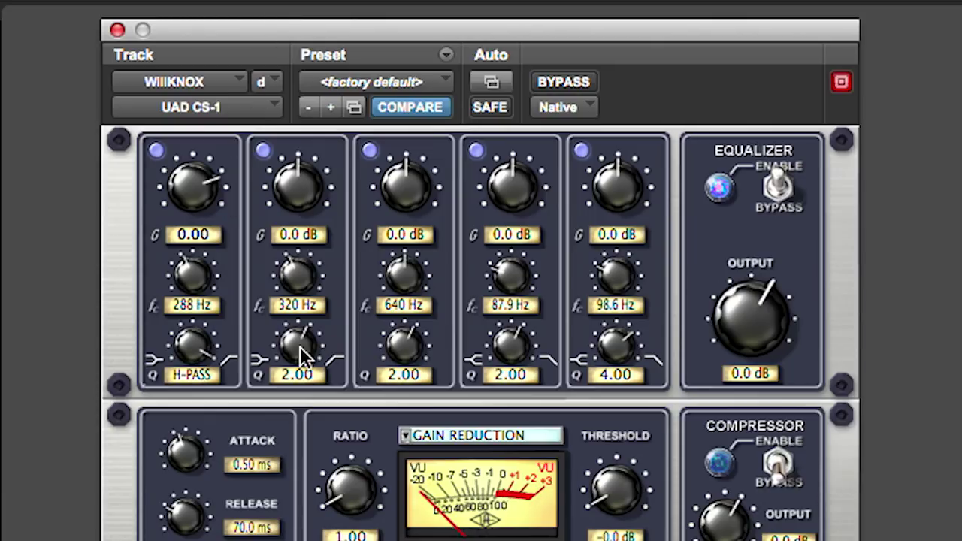
Set the second EQ band to a 5.0 dB low shelf at 556 Hz, with the fourth as high shelf and the fifth as low-pass.
{"action": "left_click_drag", "start_coordinate": [302, 343], "coordinate": [272, 535]}
{"action": "left_click_drag", "start_coordinate": [301, 204], "coordinate": [313, 167]}
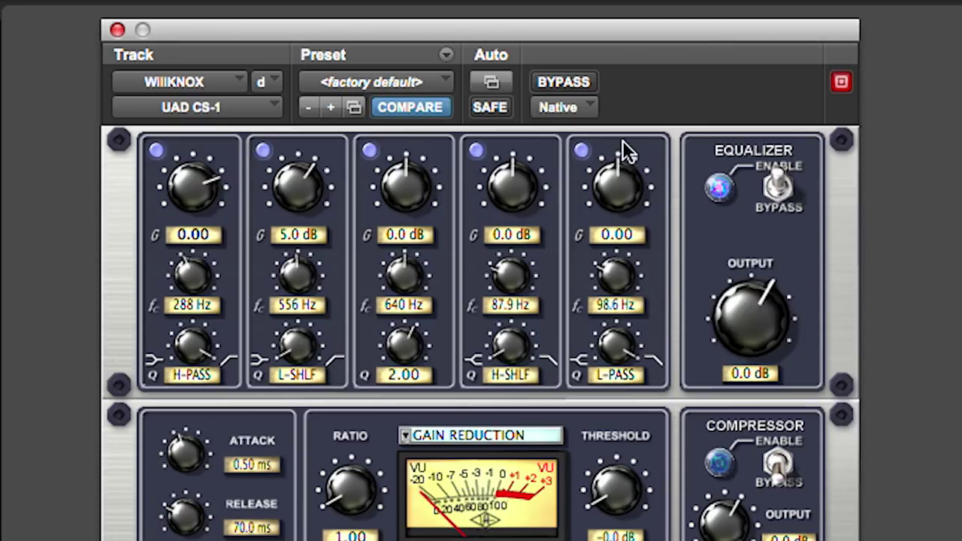
Toggle the equalizer's bypass and vary its output level, ending at 0.5 dB.
{"action": "left_click", "coordinate": [779, 188]}
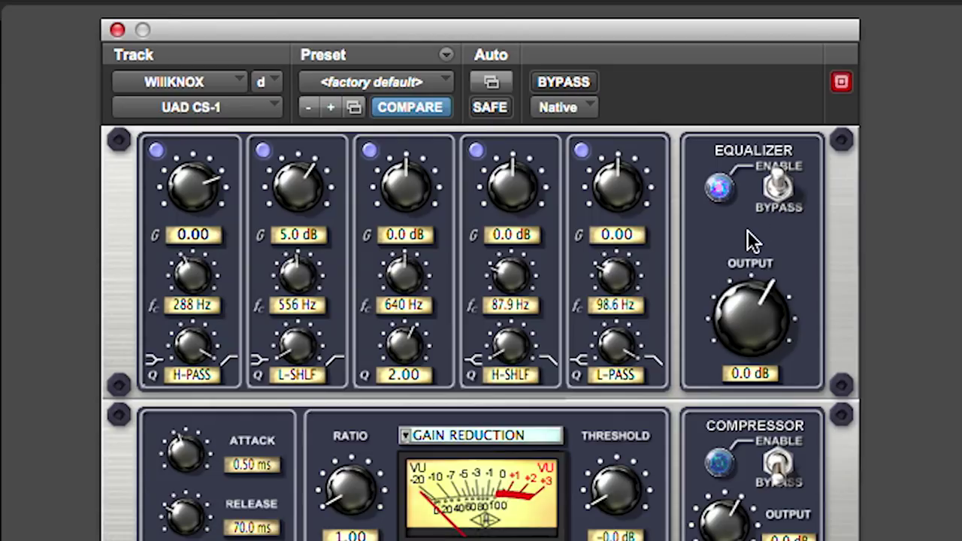
{"action": "mouse_move", "coordinate": [748, 324]}
{"action": "left_mouse_down"}
{"action": "mouse_move", "coordinate": [748, 308]}
{"action": "mouse_move", "coordinate": [748, 324]}
{"action": "left_mouse_up"}
{"action": "scroll", "coordinate": [748, 324], "scroll_direction": "down", "scroll_amount": 4}
{"action": "scroll", "coordinate": [748, 324], "scroll_direction": "up", "scroll_amount": 1}
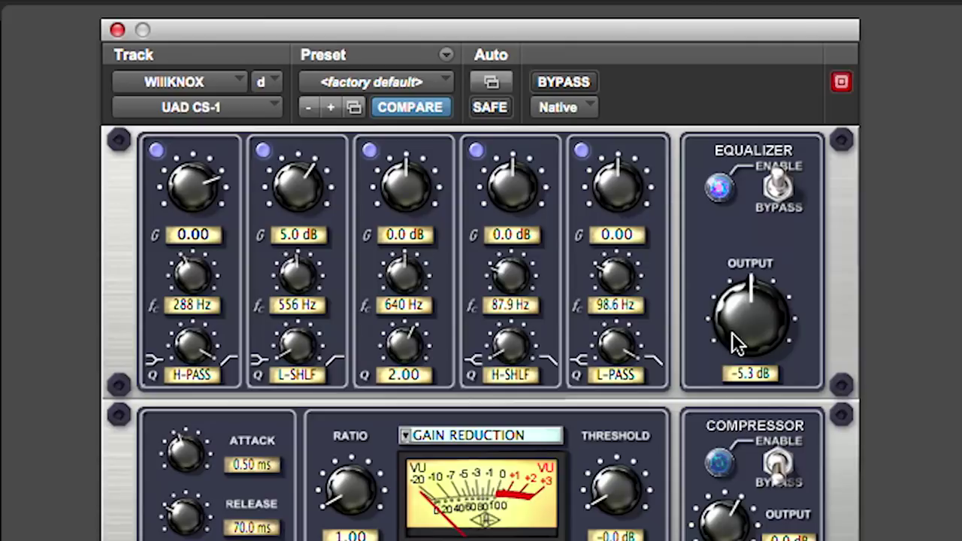
{"action": "left_click_drag", "start_coordinate": [735, 338], "coordinate": [739, 317]}
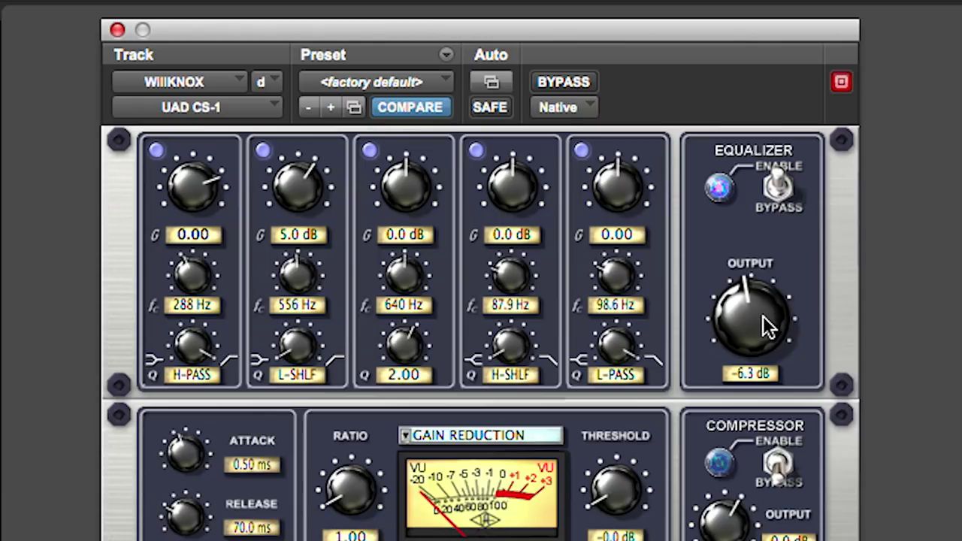
{"action": "left_click_drag", "start_coordinate": [763, 326], "coordinate": [773, 280]}
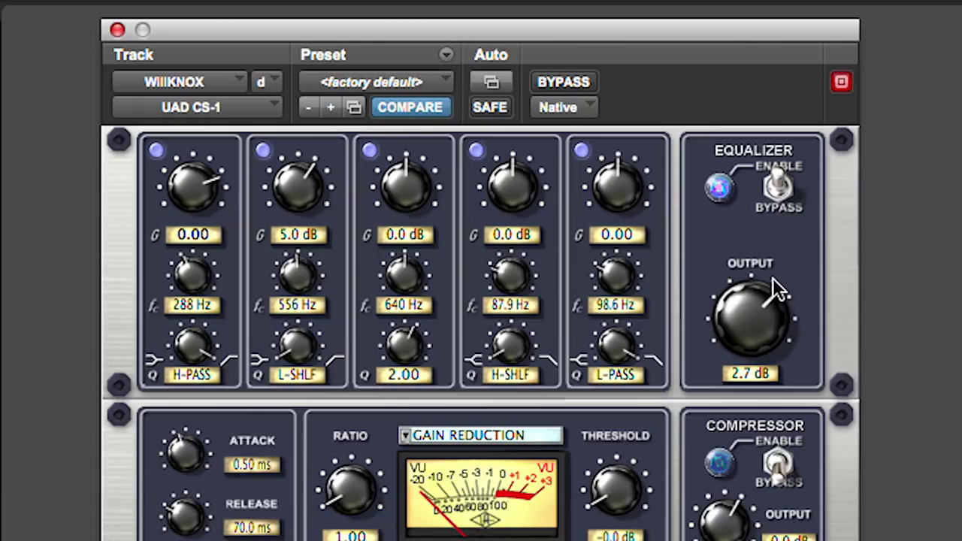
{"action": "mouse_move", "coordinate": [766, 330]}
{"action": "left_mouse_down"}
{"action": "mouse_move", "coordinate": [746, 337]}
{"action": "mouse_move", "coordinate": [756, 329]}
{"action": "left_mouse_up"}
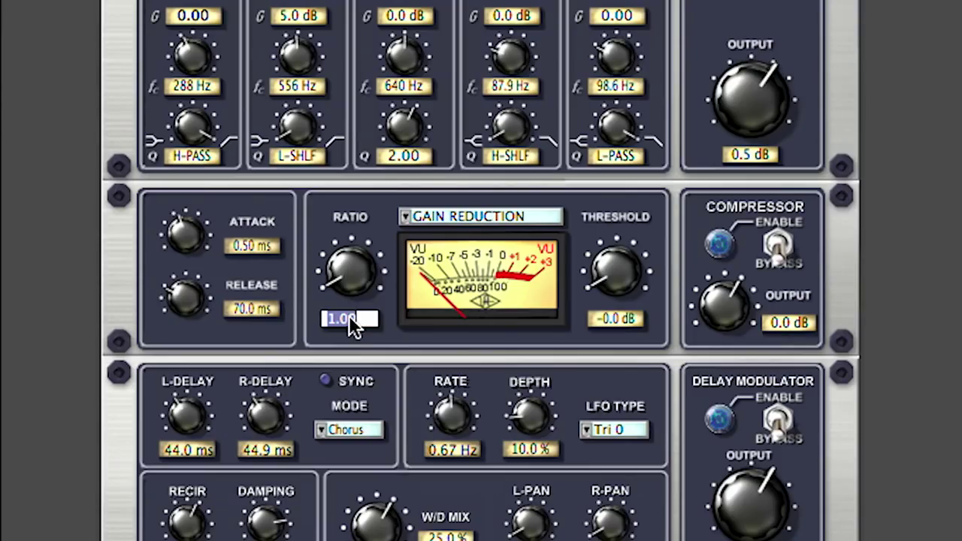
Set the compressor ratio to 3.00.
{"action": "key", "text": "Return"}
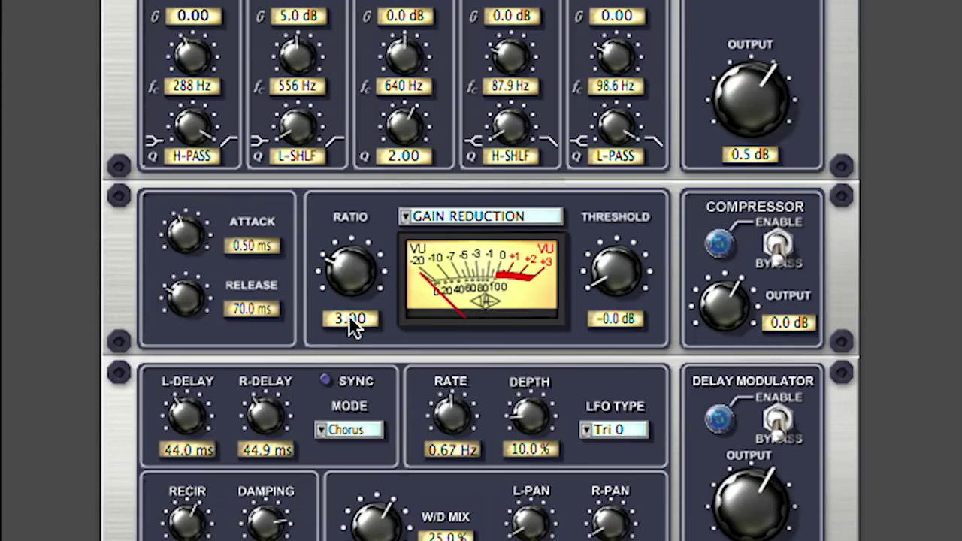
{"action": "left_click_drag", "start_coordinate": [601, 329], "coordinate": [665, 331]}
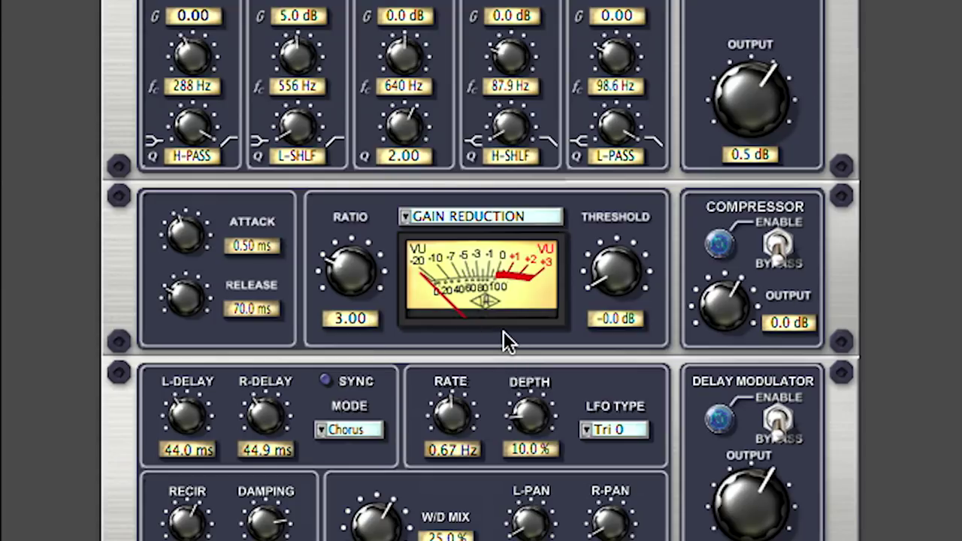
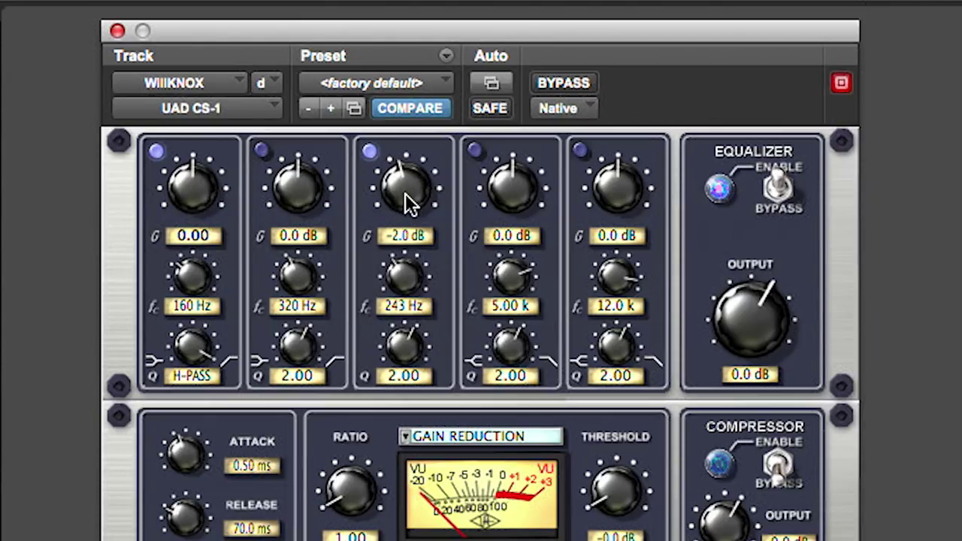
Set the third EQ band's gain to -1.8 dB and compare the sound with the equalizer bypassed and enabled.
{"action": "left_click", "coordinate": [776, 194]}
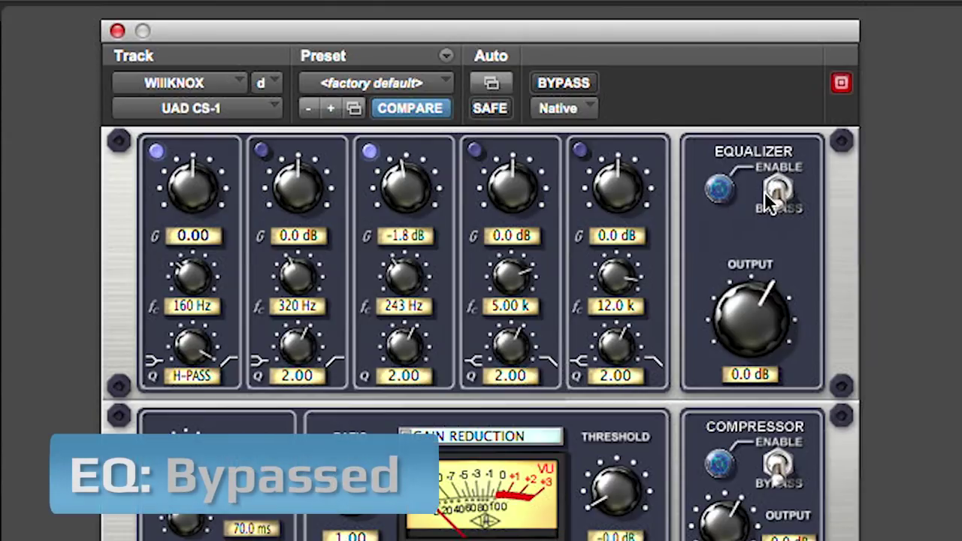
{"action": "left_click", "coordinate": [777, 188]}
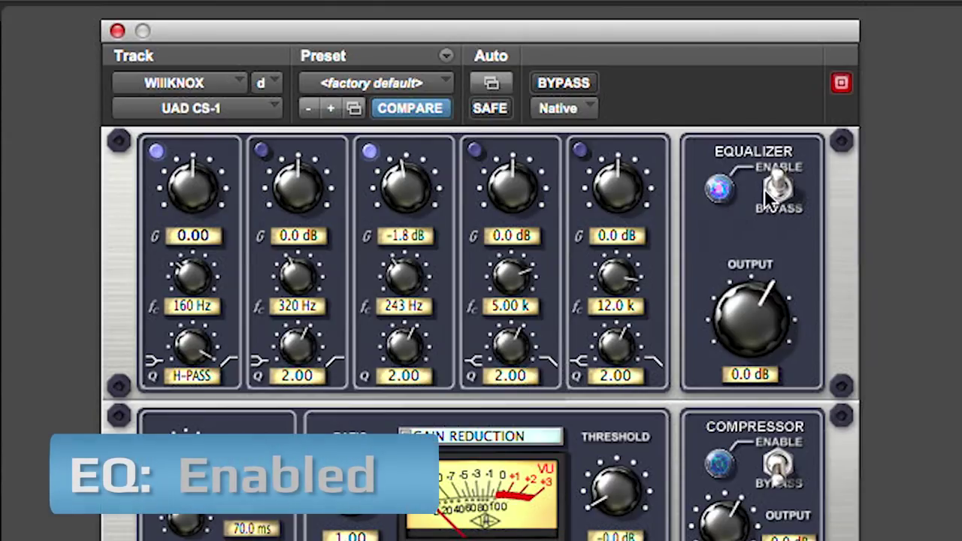
Turn on the fourth EQ band as a high shelf at 12.3 k with 2.6 dB gain.
{"action": "scroll", "coordinate": [623, 345], "scroll_direction": "down", "scroll_amount": 10}
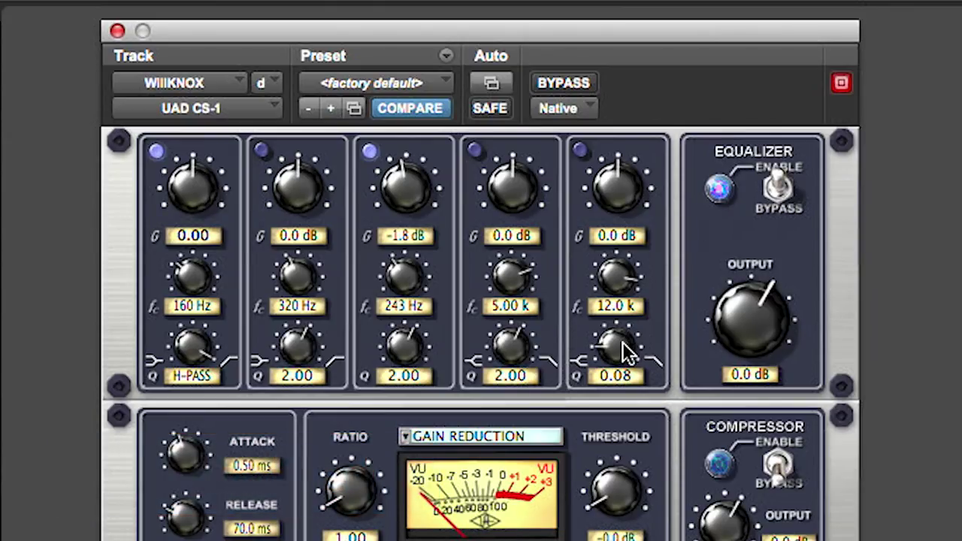
{"action": "scroll", "coordinate": [519, 342], "scroll_direction": "down", "scroll_amount": 10}
{"action": "scroll", "coordinate": [513, 281], "scroll_direction": "up", "scroll_amount": 10}
{"action": "scroll", "coordinate": [514, 283], "scroll_direction": "down", "scroll_amount": 2}
{"action": "scroll", "coordinate": [510, 184], "scroll_direction": "up", "scroll_amount": 10}
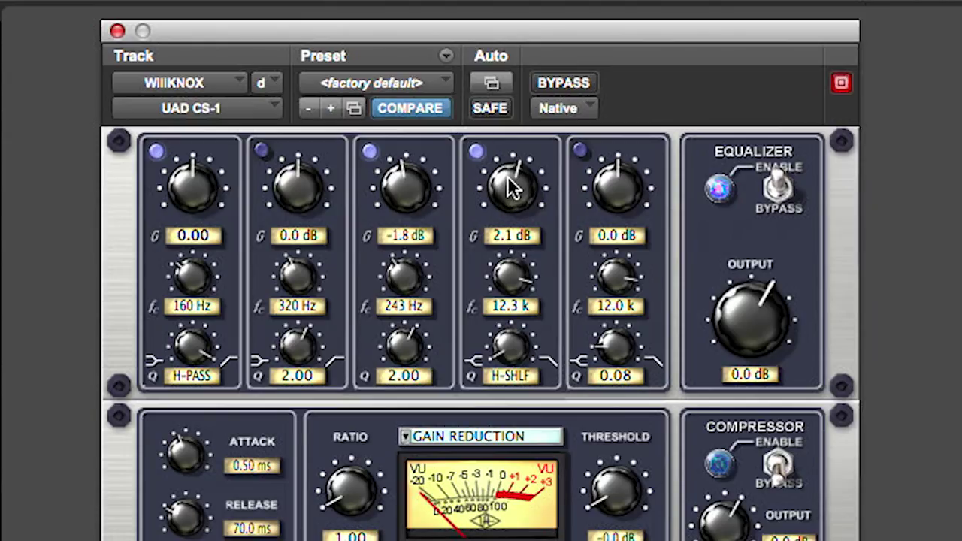
{"action": "scroll", "coordinate": [503, 195], "scroll_direction": "up", "scroll_amount": 3}
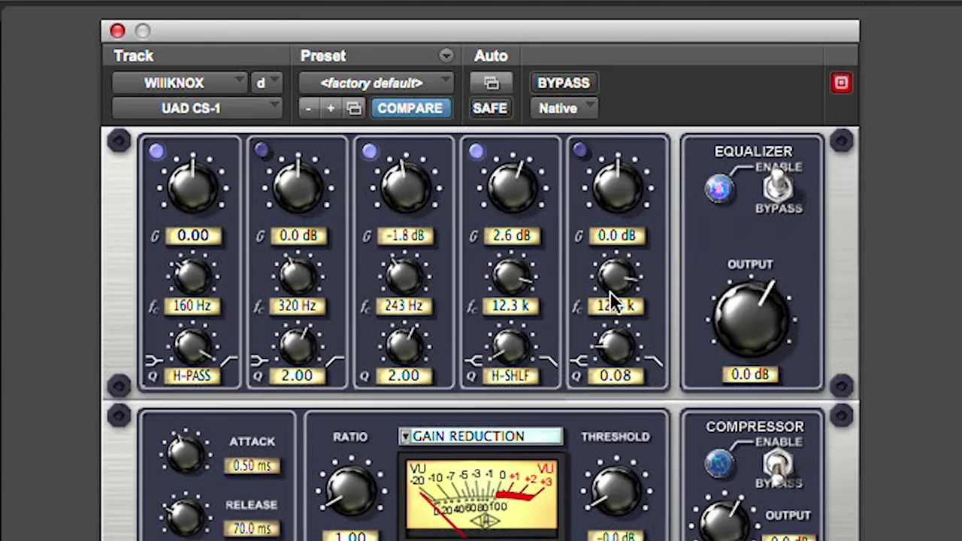
Turn on the fifth EQ band as a low-pass filter at 20.0 k and compare the equalizer bypassed and enabled.
{"action": "scroll", "coordinate": [616, 277], "scroll_direction": "up", "scroll_amount": 10}
{"action": "left_click", "coordinate": [582, 150]}
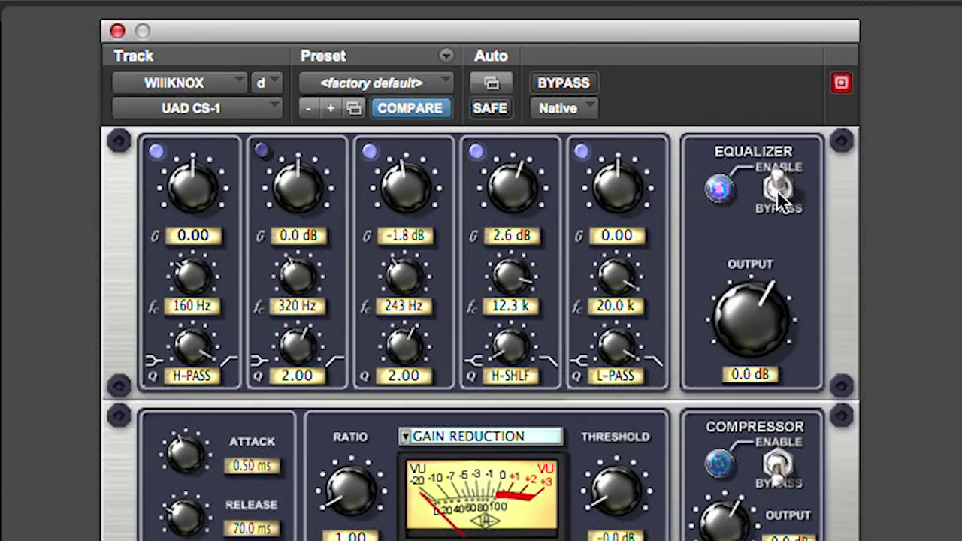
{"action": "left_click", "coordinate": [778, 189]}
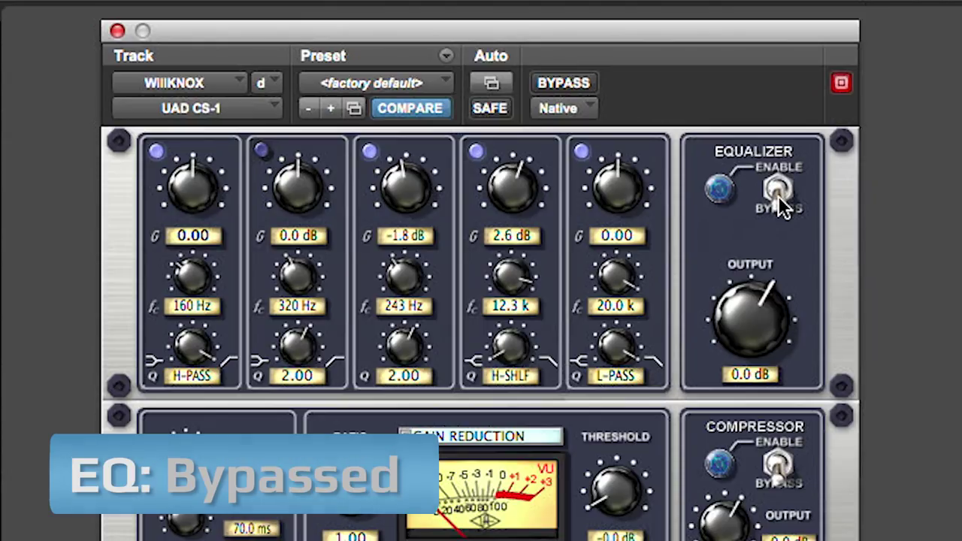
{"action": "left_click", "coordinate": [780, 199]}
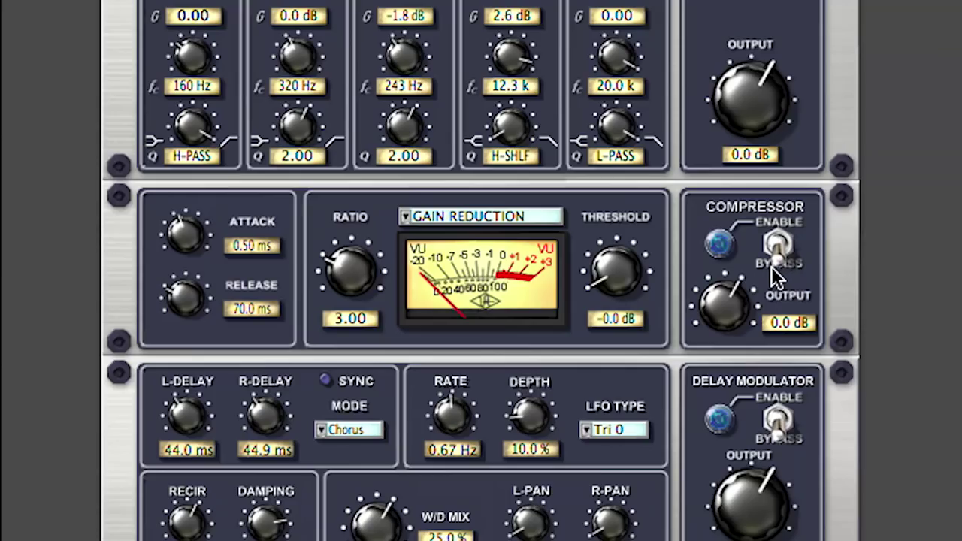
Enable the compressor and lower its threshold to -30.0 dB.
{"action": "left_click", "coordinate": [775, 263]}
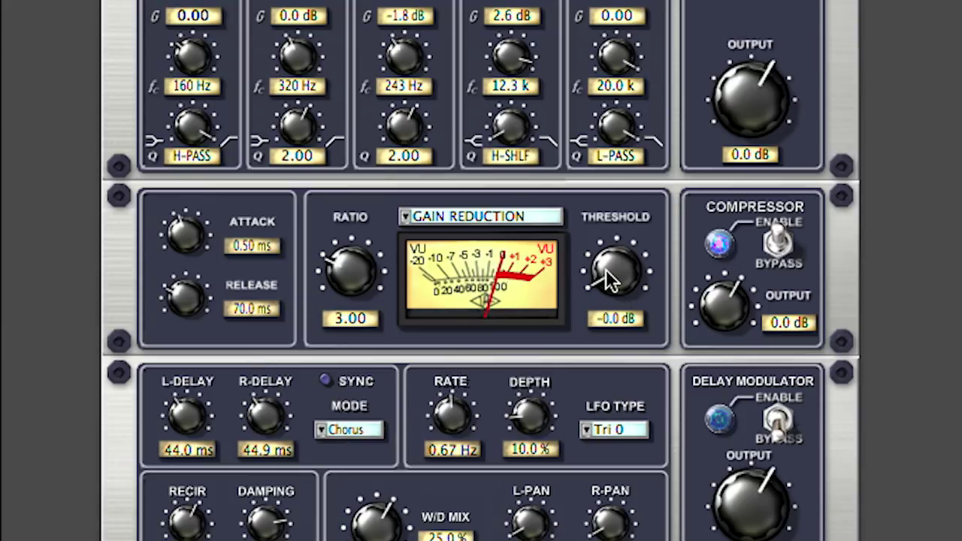
{"action": "scroll", "coordinate": [603, 273], "scroll_direction": "down", "scroll_amount": 10}
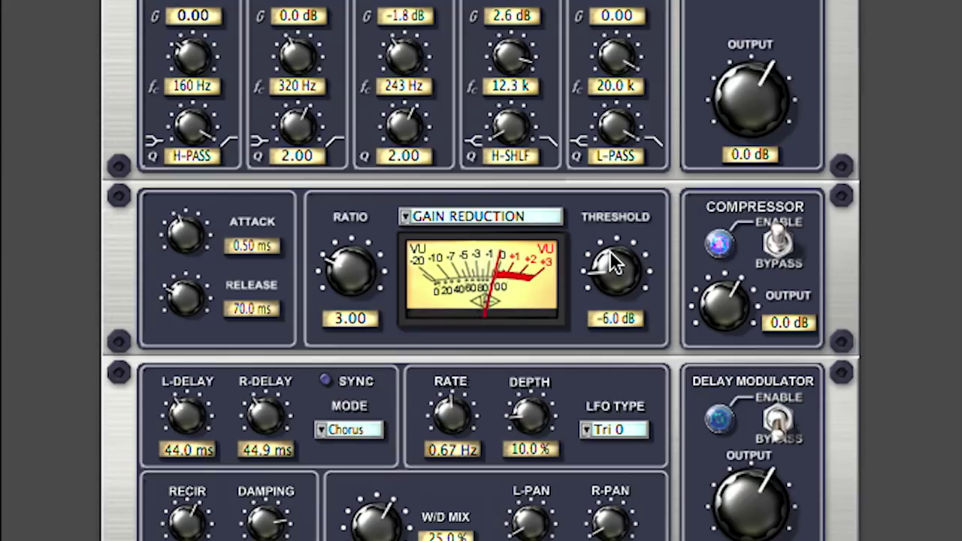
{"action": "scroll", "coordinate": [607, 273], "scroll_direction": "down", "scroll_amount": 15}
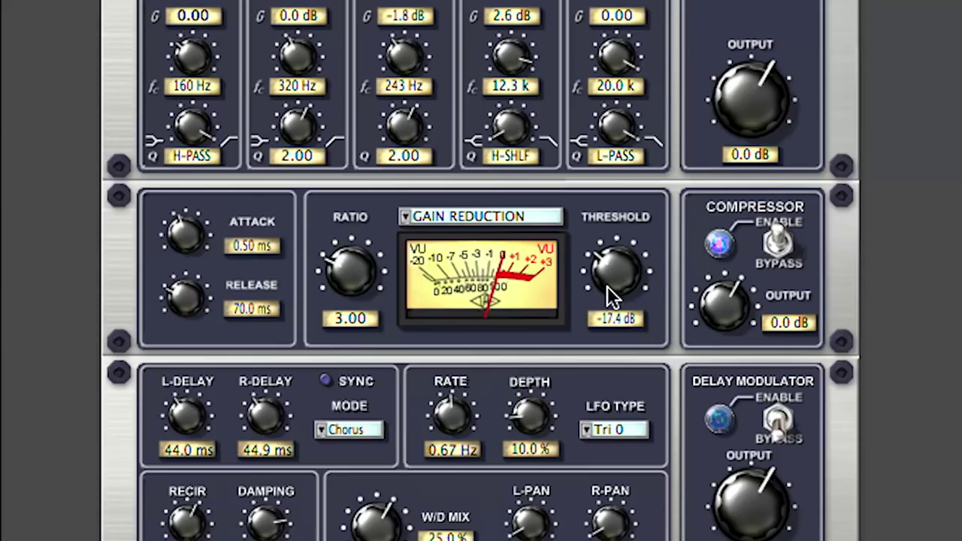
{"action": "left_click_drag", "start_coordinate": [607, 293], "coordinate": [618, 244]}
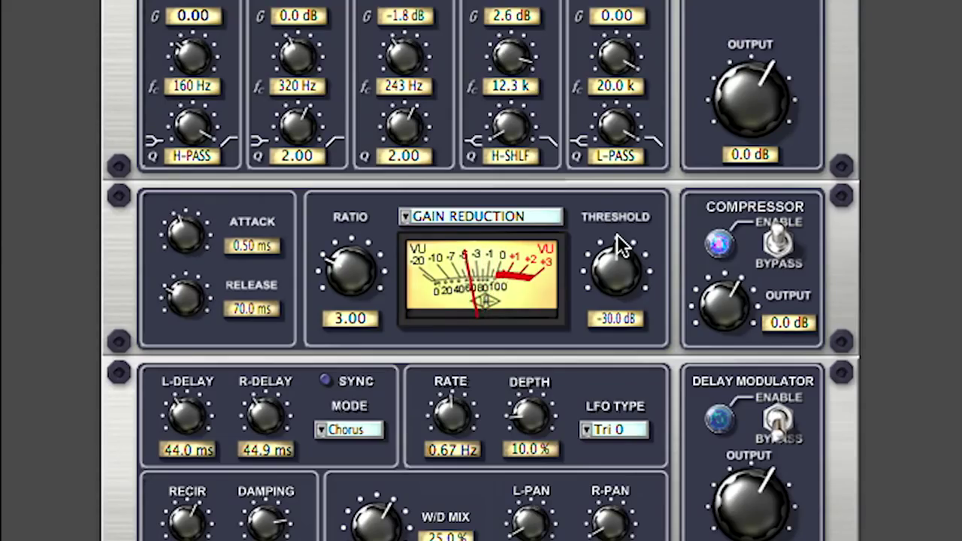
Compare the compressor bypassed and enabled, and set its threshold to -20.4 dB.
{"action": "left_click", "coordinate": [776, 244]}
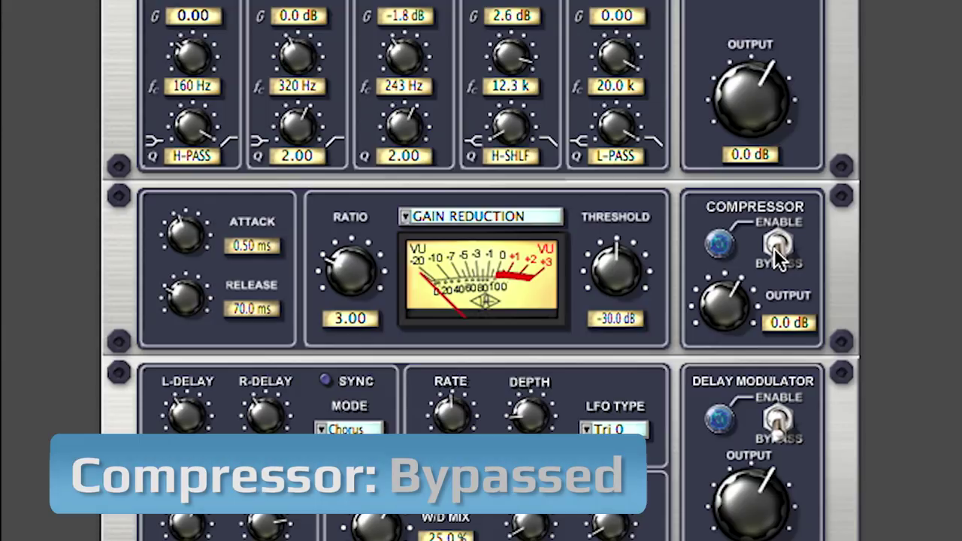
{"action": "left_click", "coordinate": [778, 251]}
{"action": "left_click_drag", "start_coordinate": [621, 284], "coordinate": [600, 288]}
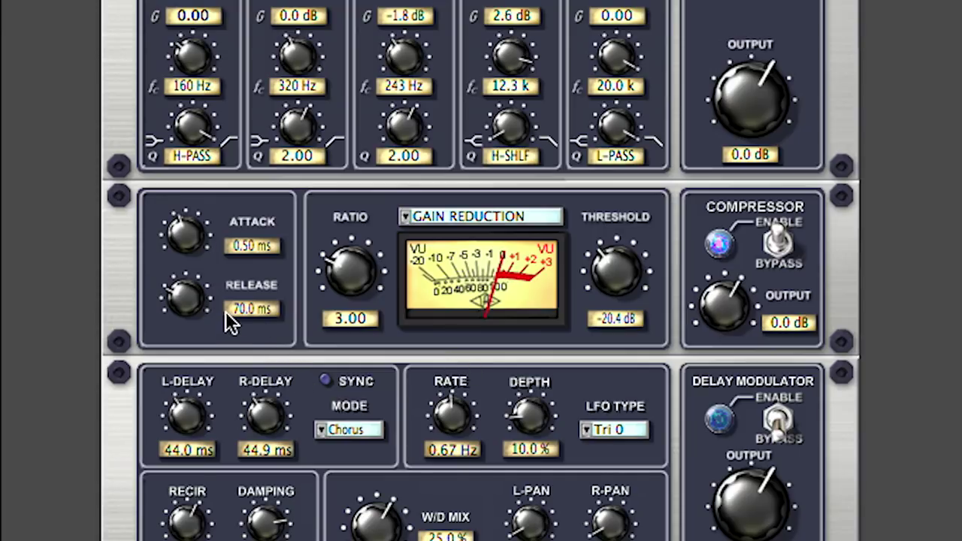
Sweep the compressor's attack time down and up, ending back at 0.50 ms.
{"action": "left_click_drag", "start_coordinate": [183, 231], "coordinate": [169, 367]}
{"action": "left_click_drag", "start_coordinate": [183, 233], "coordinate": [248, 13]}
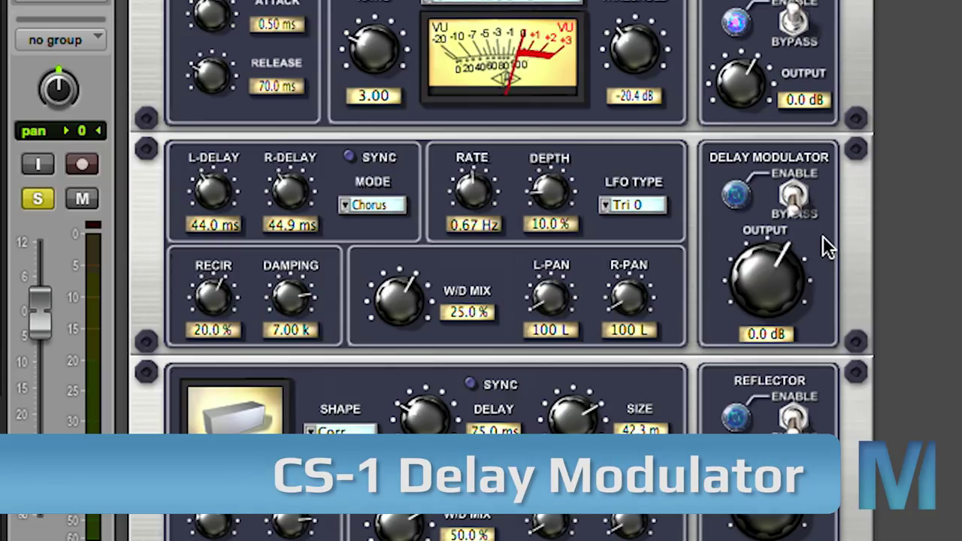
Enable the Delay Modulator section.
{"action": "left_click", "coordinate": [791, 199]}
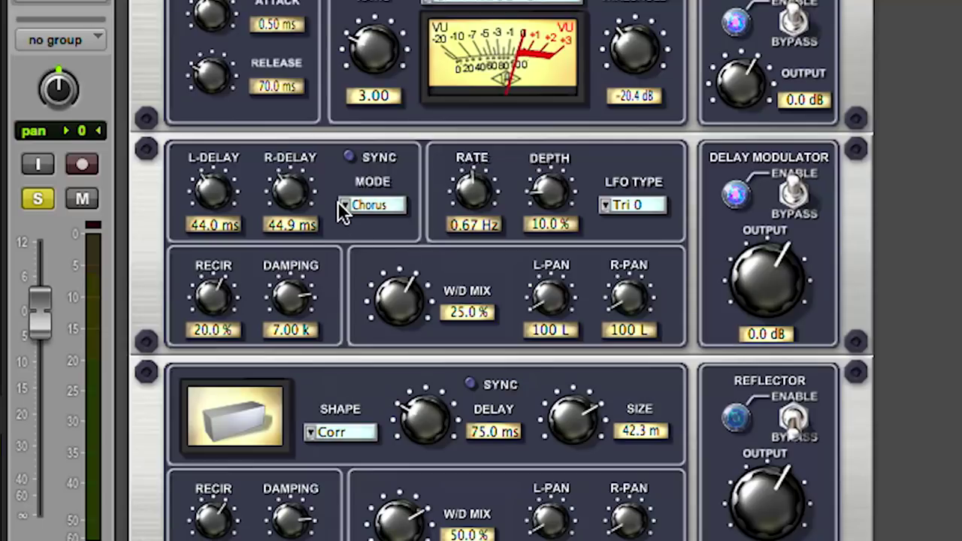
Check the Delay Modulator's modes, keep Chorus, and set the left and right delays to 0.14 ms.
{"action": "left_click", "coordinate": [344, 208]}
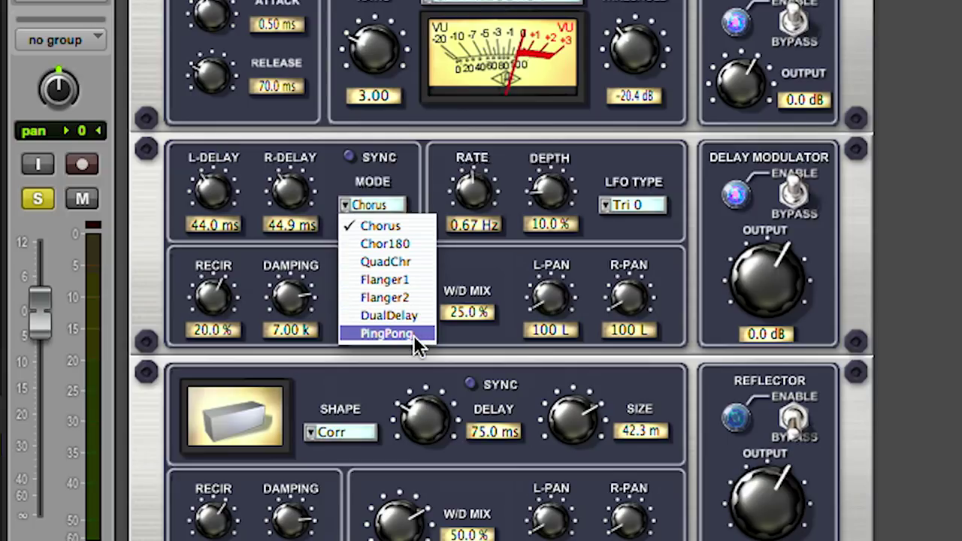
{"action": "left_click", "coordinate": [416, 224]}
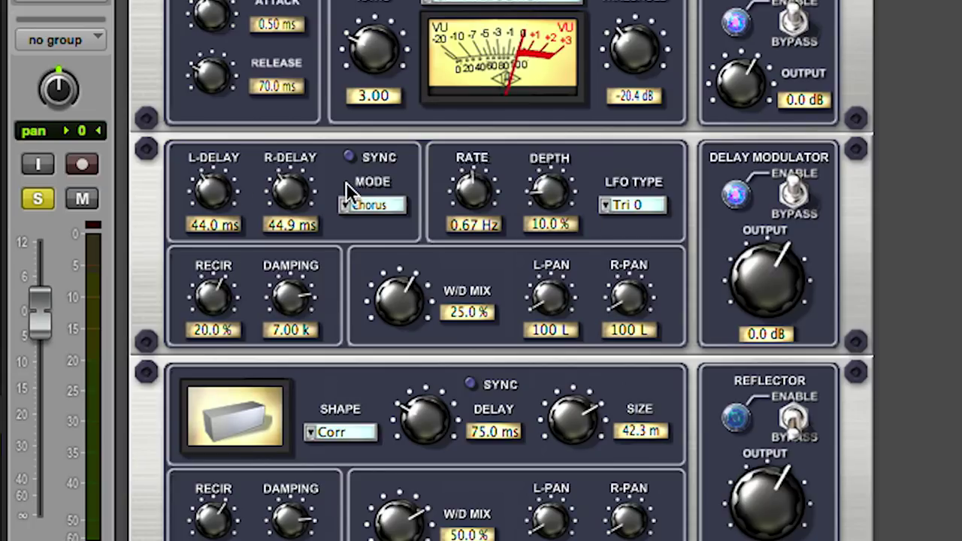
{"action": "left_click_drag", "start_coordinate": [275, 188], "coordinate": [252, 315]}
{"action": "left_click_drag", "start_coordinate": [210, 184], "coordinate": [195, 361]}
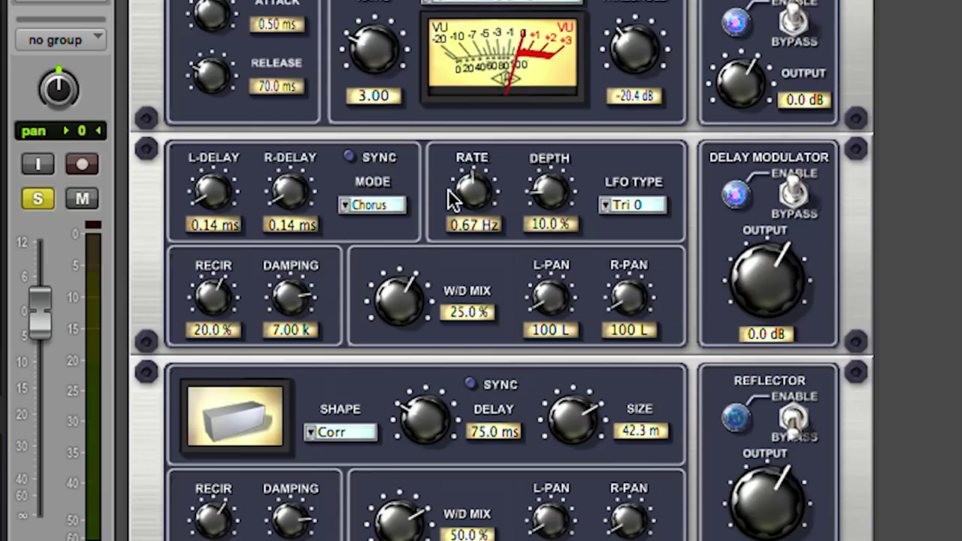
Set the chorus rate to 0.35 Hz and depth to 62.0 %, keeping the Tri 0 LFO type and Chorus mode.
{"action": "left_click_drag", "start_coordinate": [474, 202], "coordinate": [462, 165]}
{"action": "left_click_drag", "start_coordinate": [556, 200], "coordinate": [469, 180]}
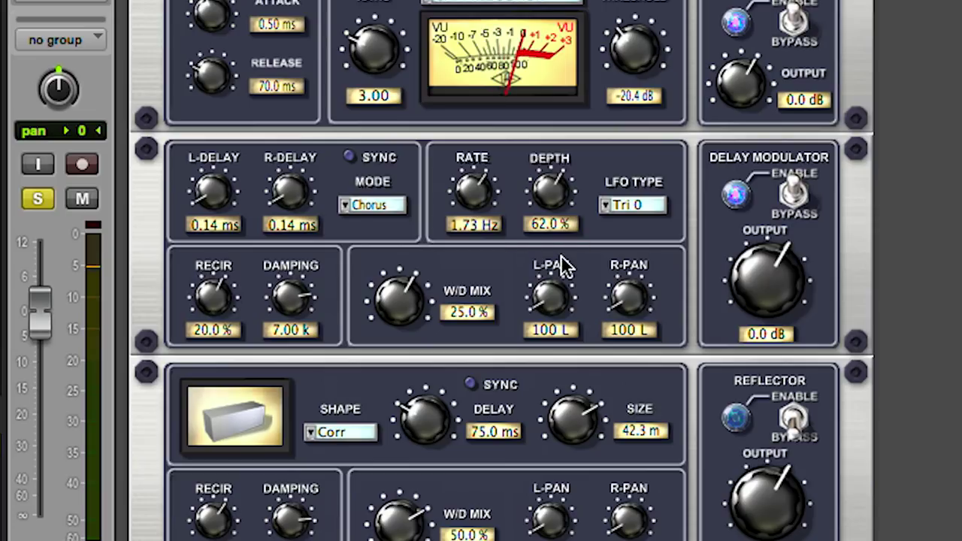
{"action": "left_click", "coordinate": [604, 205]}
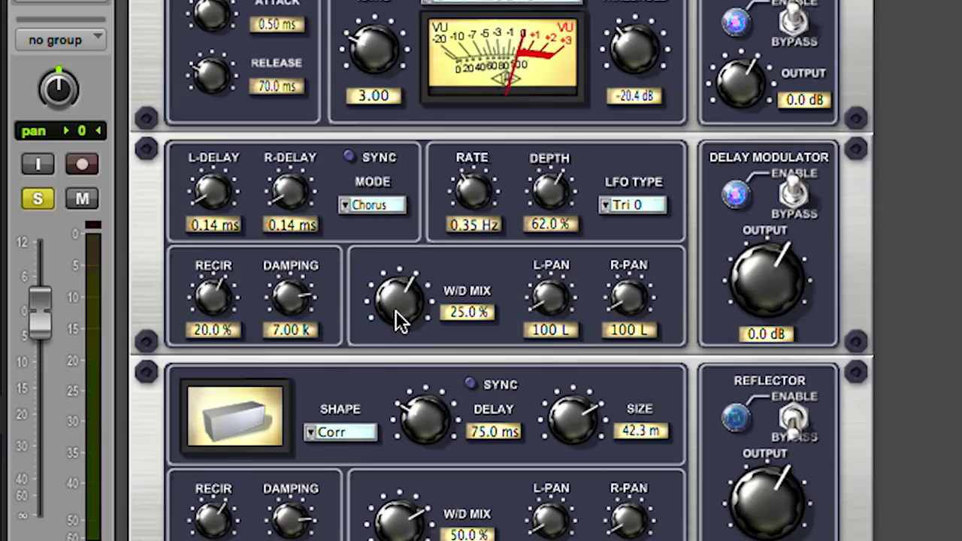
{"action": "left_click", "coordinate": [342, 206]}
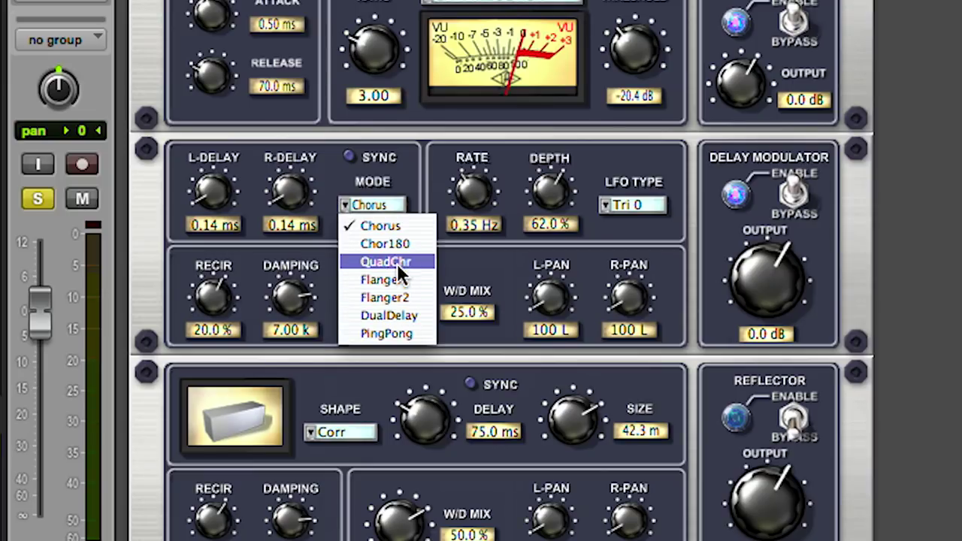
{"action": "left_click", "coordinate": [344, 223]}
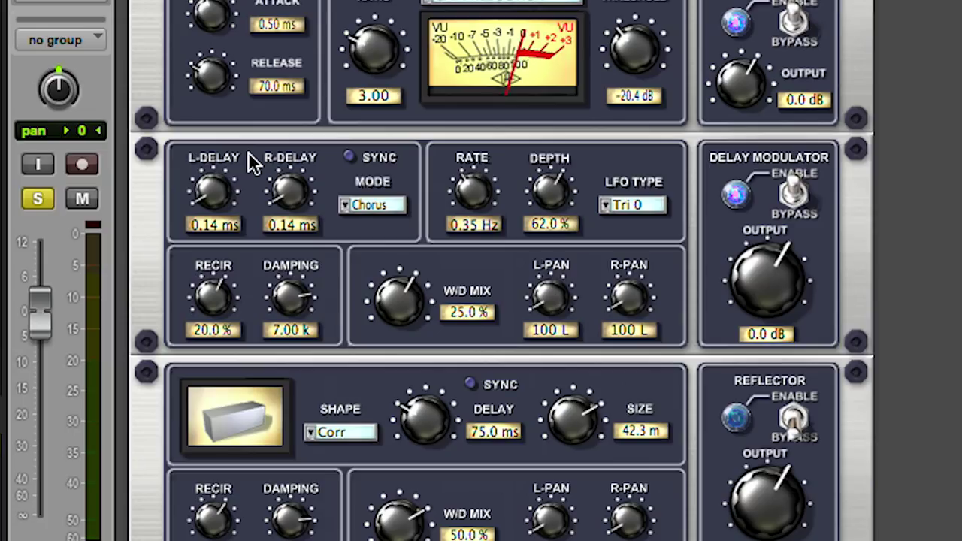
Sweep the chorus wet/dry mix up to 100 % and back down to 0.0 %.
{"action": "left_click_drag", "start_coordinate": [404, 308], "coordinate": [410, 305]}
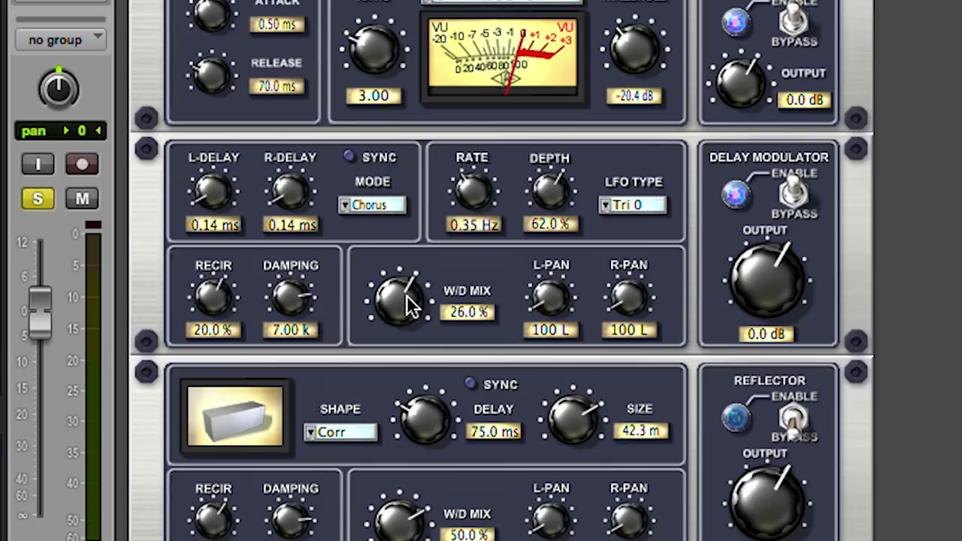
{"action": "left_click_drag", "start_coordinate": [402, 314], "coordinate": [412, 192]}
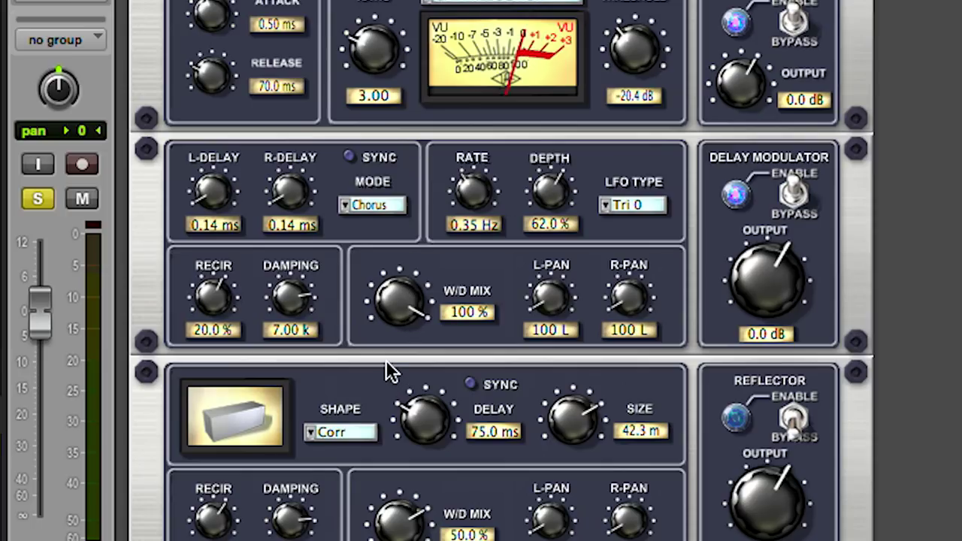
{"action": "left_click_drag", "start_coordinate": [393, 303], "coordinate": [364, 383]}
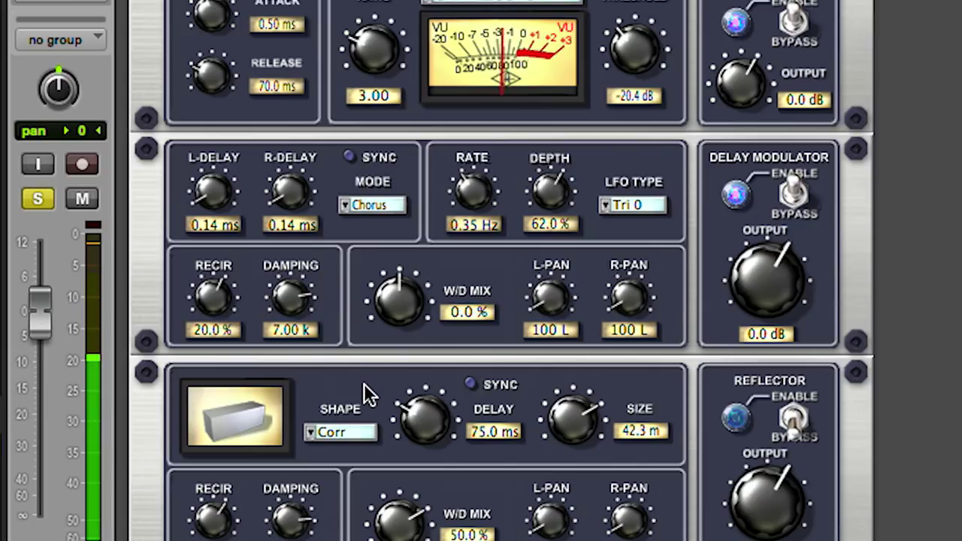
{"action": "mouse_move", "coordinate": [393, 308]}
{"action": "left_mouse_down"}
{"action": "mouse_move", "coordinate": [379, 399]}
{"action": "mouse_move", "coordinate": [374, 326]}
{"action": "mouse_move", "coordinate": [367, 353]}
{"action": "mouse_move", "coordinate": [407, 301]}
{"action": "left_mouse_up"}
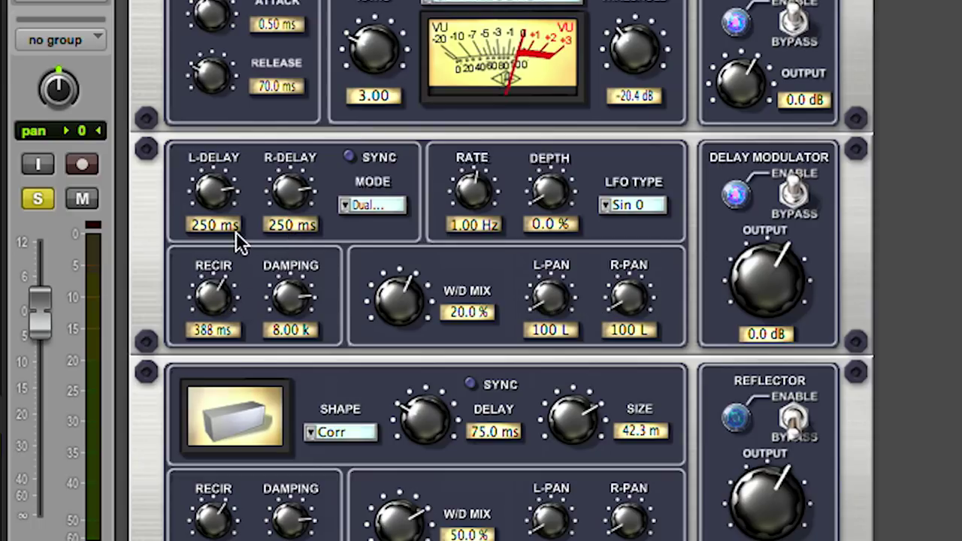
Set the dual delay to 33.5 ms left and 122 ms right, and lower its wet/dry mix to 2.0 %.
{"action": "left_click_drag", "start_coordinate": [219, 198], "coordinate": [203, 376]}
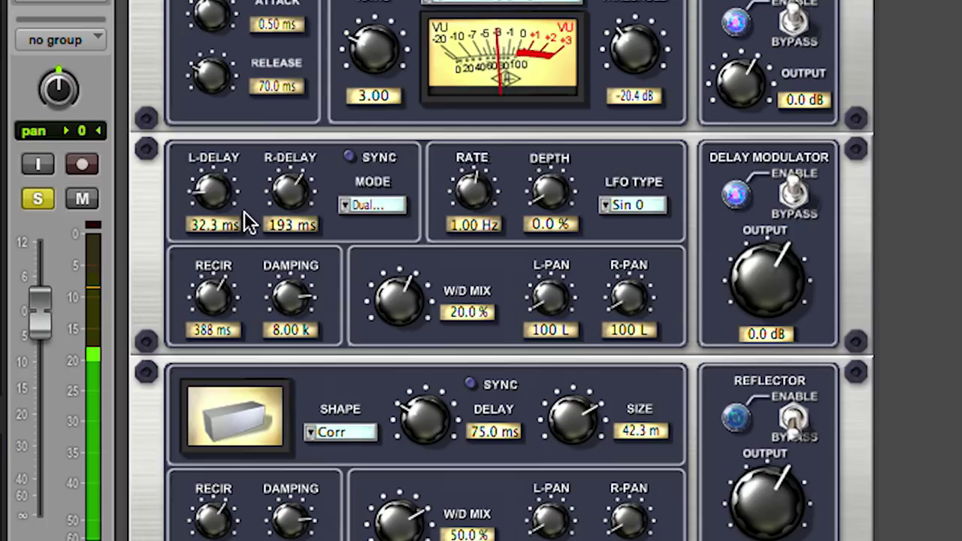
{"action": "left_click_drag", "start_coordinate": [288, 194], "coordinate": [208, 200]}
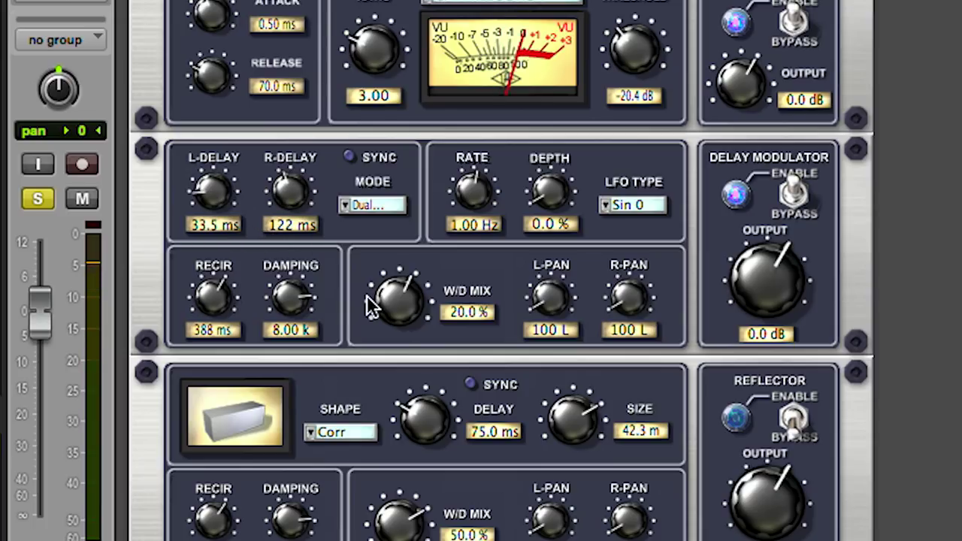
{"action": "left_click_drag", "start_coordinate": [391, 302], "coordinate": [385, 308]}
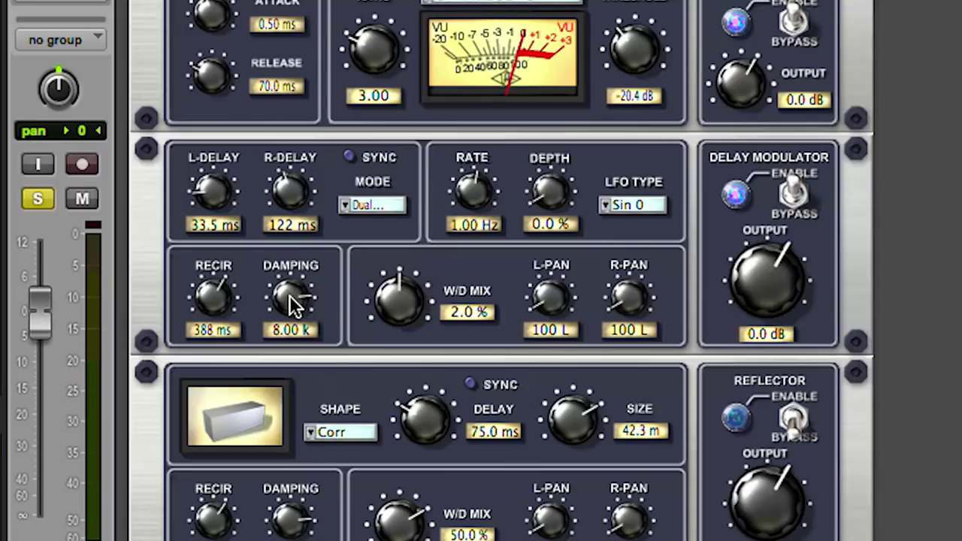
Sweep the delay's damping up to 22.0 k and down to 112 Hz, ending at 682 Hz.
{"action": "left_click_drag", "start_coordinate": [295, 303], "coordinate": [302, 214]}
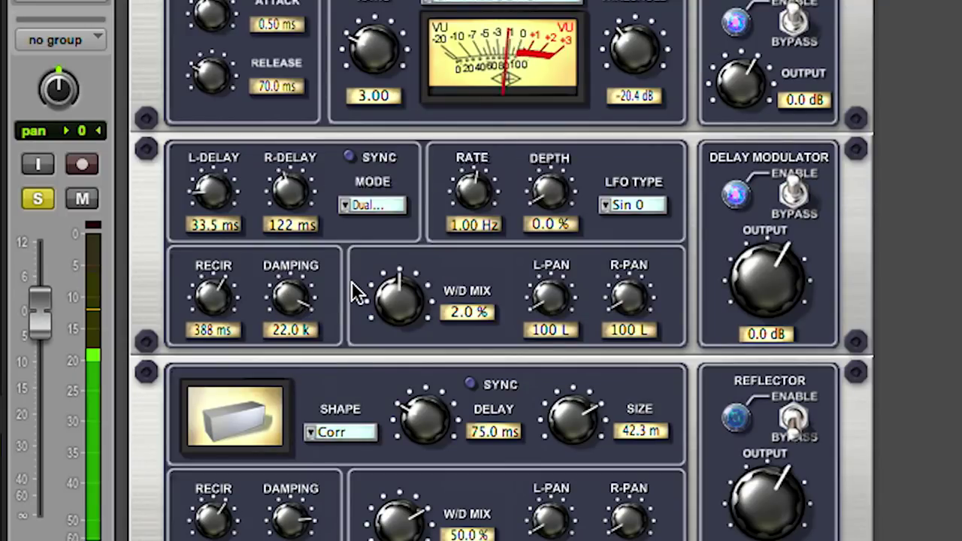
{"action": "left_click_drag", "start_coordinate": [286, 301], "coordinate": [258, 417]}
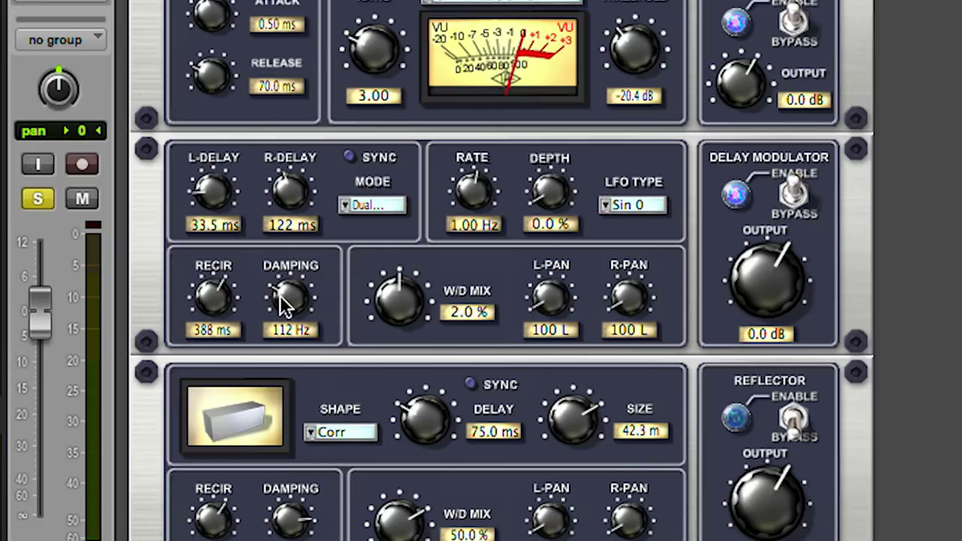
{"action": "left_click_drag", "start_coordinate": [292, 254], "coordinate": [295, 246]}
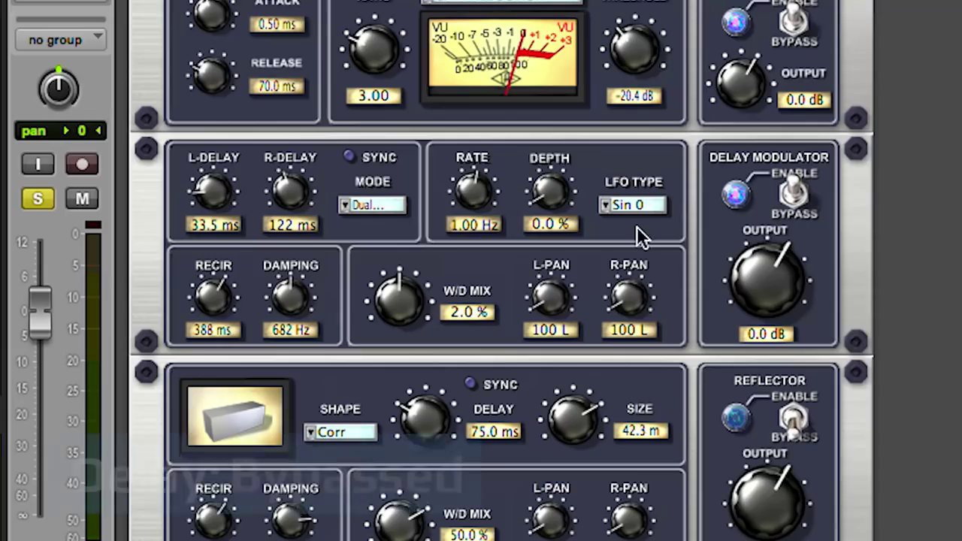
Compare the Delay Modulator bypassed and enabled, and set its damping to 1.04 k and right delay to 108 ms.
{"action": "left_click", "coordinate": [795, 192]}
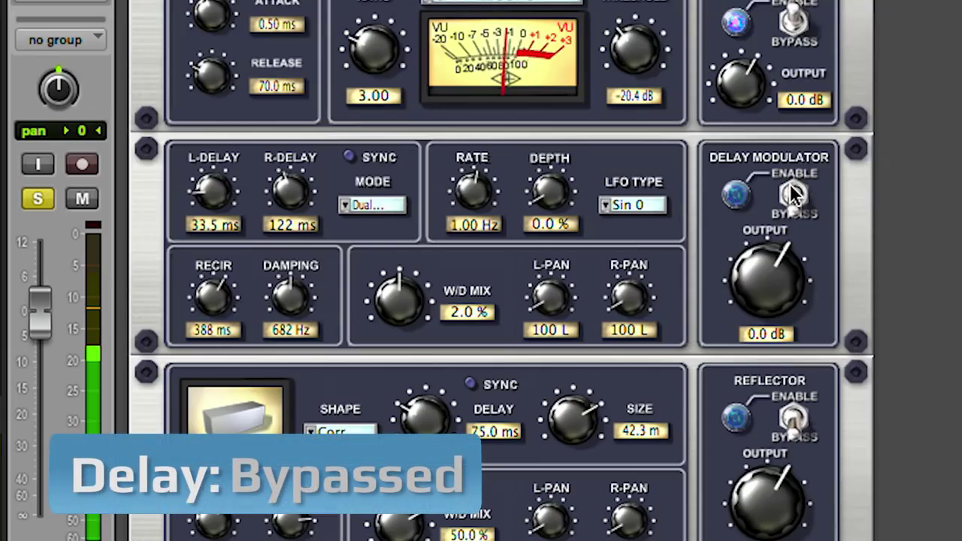
{"action": "left_click", "coordinate": [795, 194]}
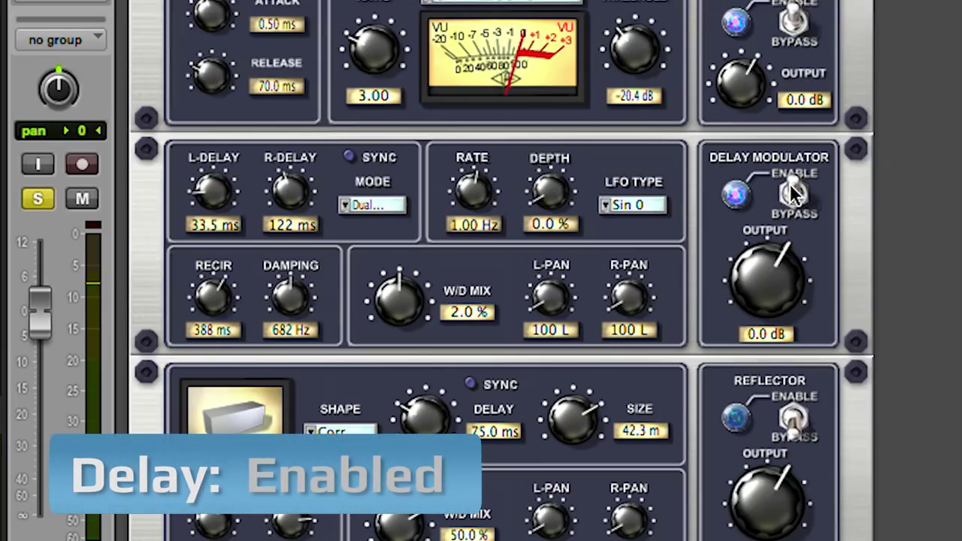
{"action": "left_click_drag", "start_coordinate": [281, 306], "coordinate": [284, 293]}
{"action": "left_click_drag", "start_coordinate": [280, 188], "coordinate": [280, 197]}
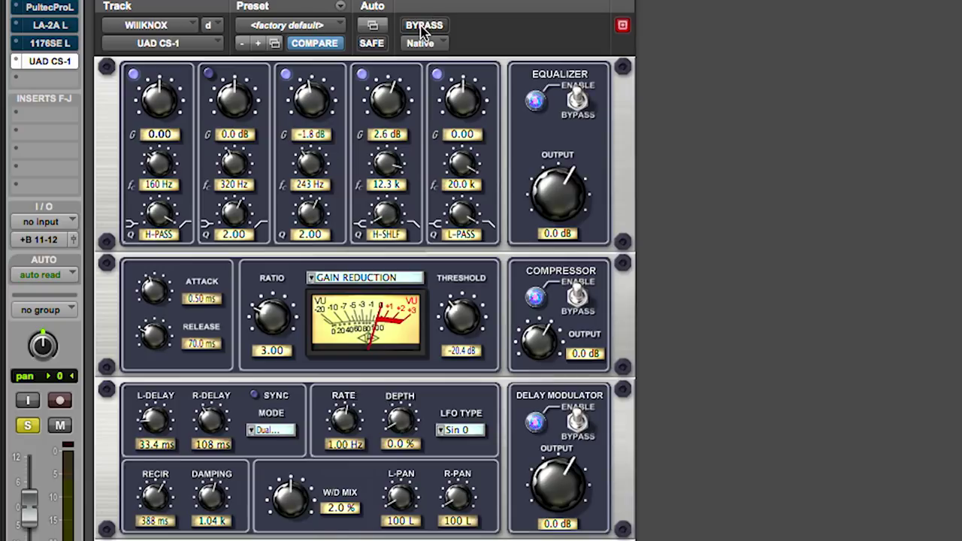
Compare the whole CS-1 bypassed and enabled, raising the Delay Modulator's output to 2.4 dB between comparisons.
{"action": "left_click", "coordinate": [424, 27]}
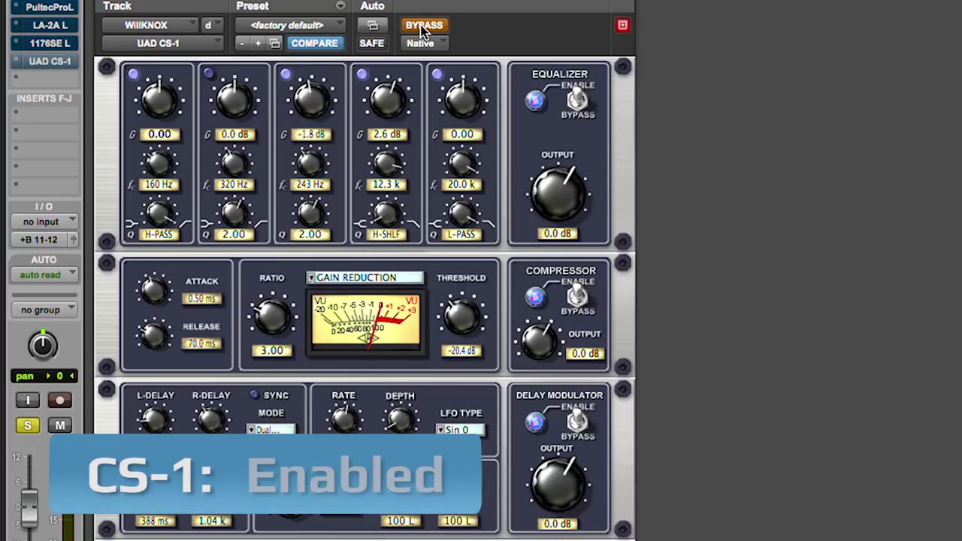
{"action": "left_click", "coordinate": [423, 27]}
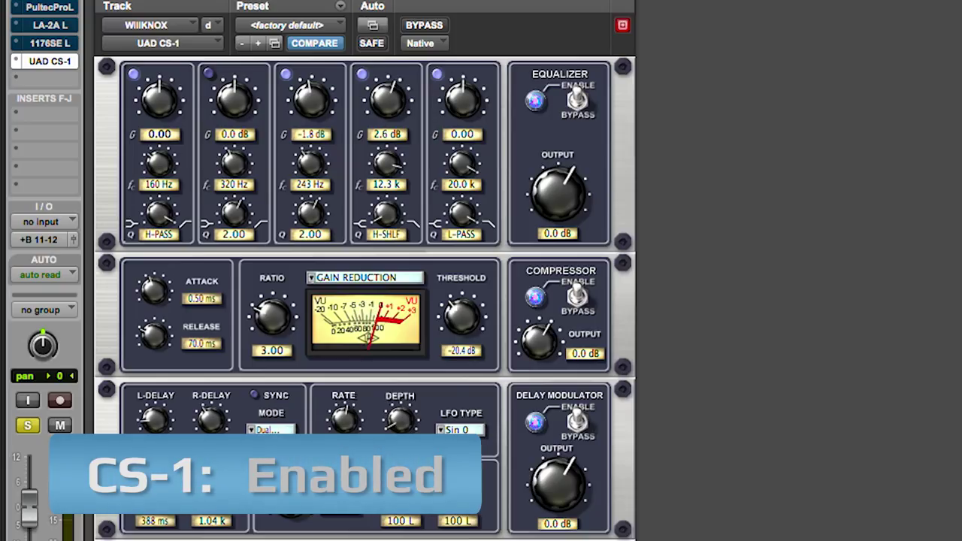
{"action": "left_click_drag", "start_coordinate": [554, 494], "coordinate": [559, 486]}
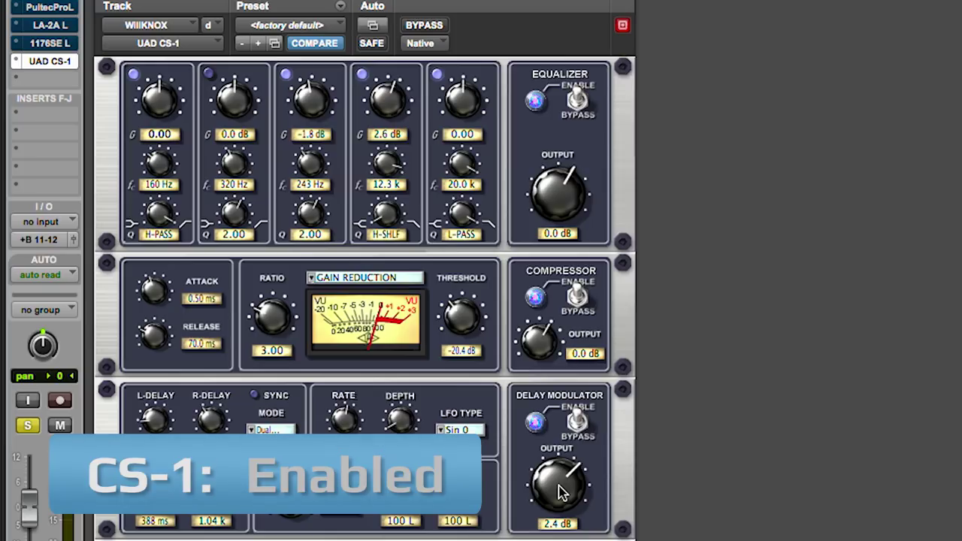
{"action": "left_click", "coordinate": [424, 27]}
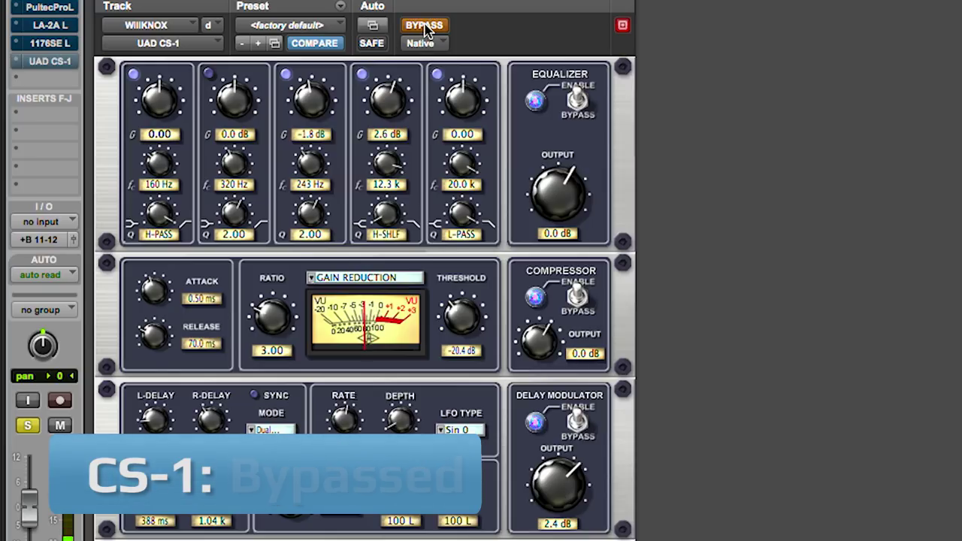
{"action": "left_click", "coordinate": [424, 27]}
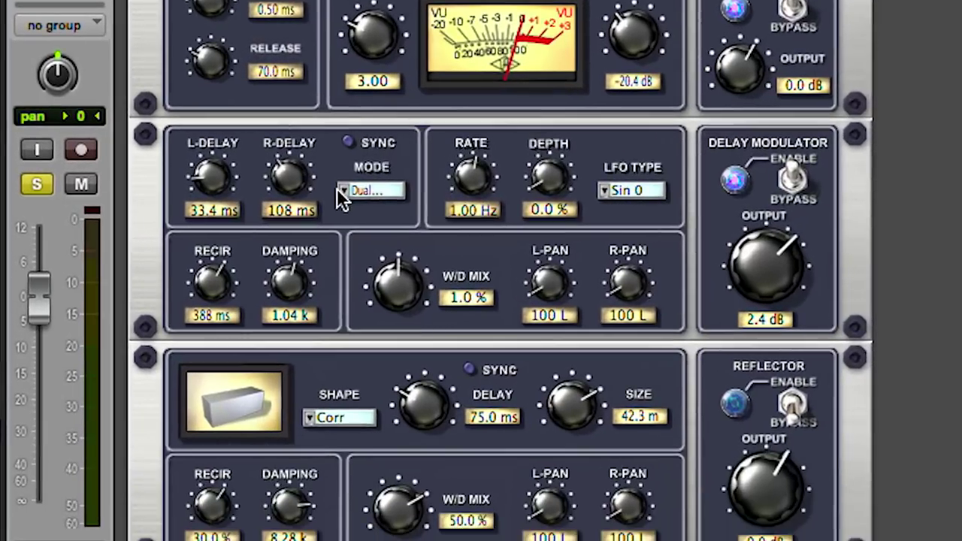
Bypass the Delay Modulator section and enable the Reflector section.
{"action": "left_click", "coordinate": [253, 430]}
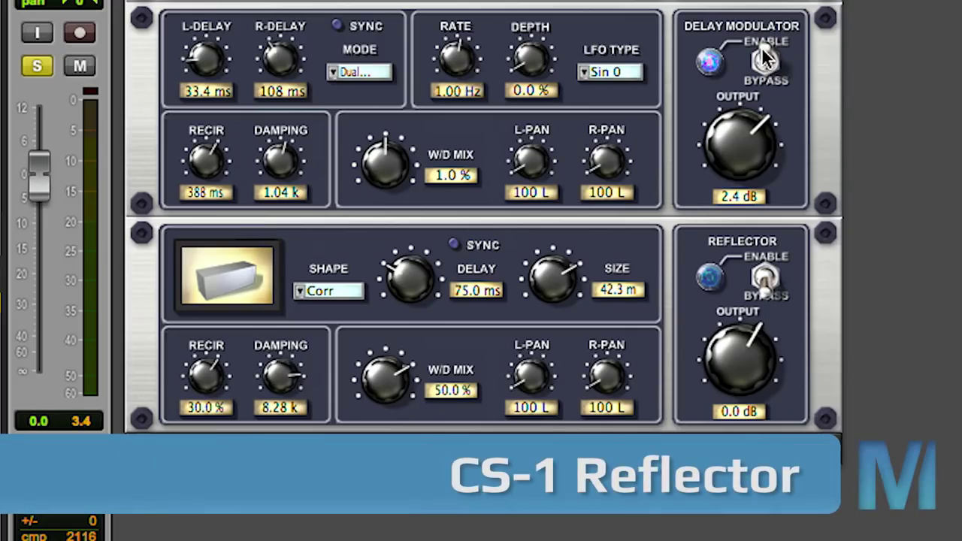
{"action": "left_click", "coordinate": [766, 59]}
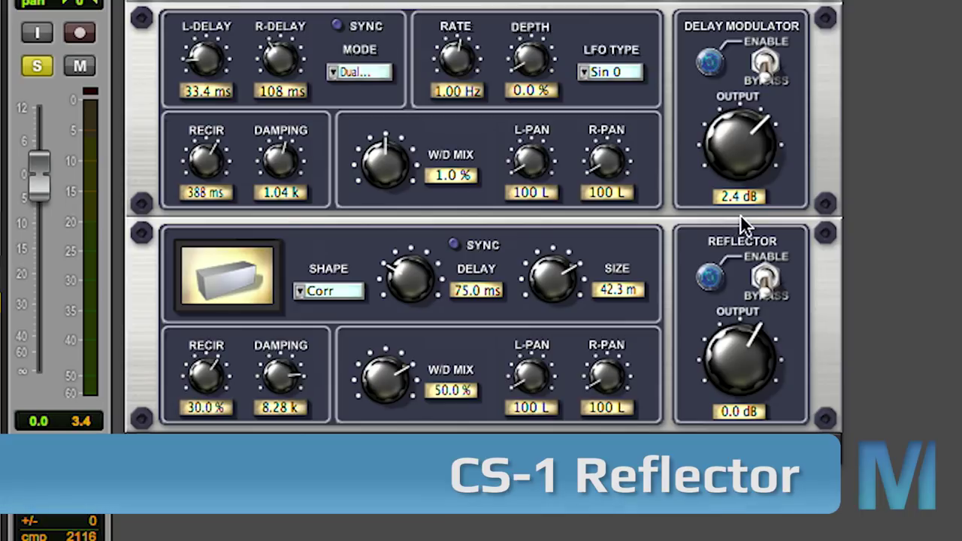
{"action": "left_click", "coordinate": [764, 280]}
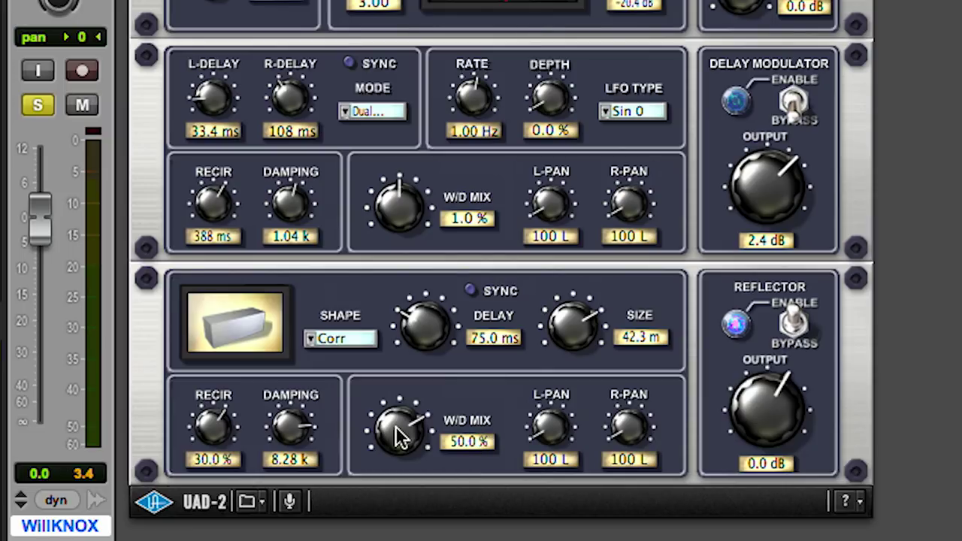
Lower the Reflector's wet/dry mix to 8.0 % and compare the section bypassed and enabled.
{"action": "left_click_drag", "start_coordinate": [398, 436], "coordinate": [397, 493]}
{"action": "left_click", "coordinate": [794, 323]}
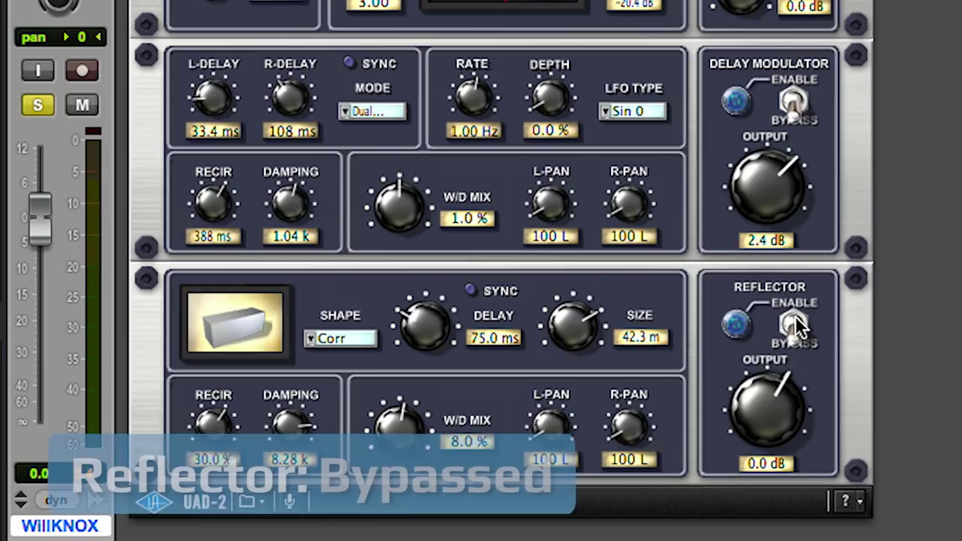
{"action": "left_click", "coordinate": [796, 324]}
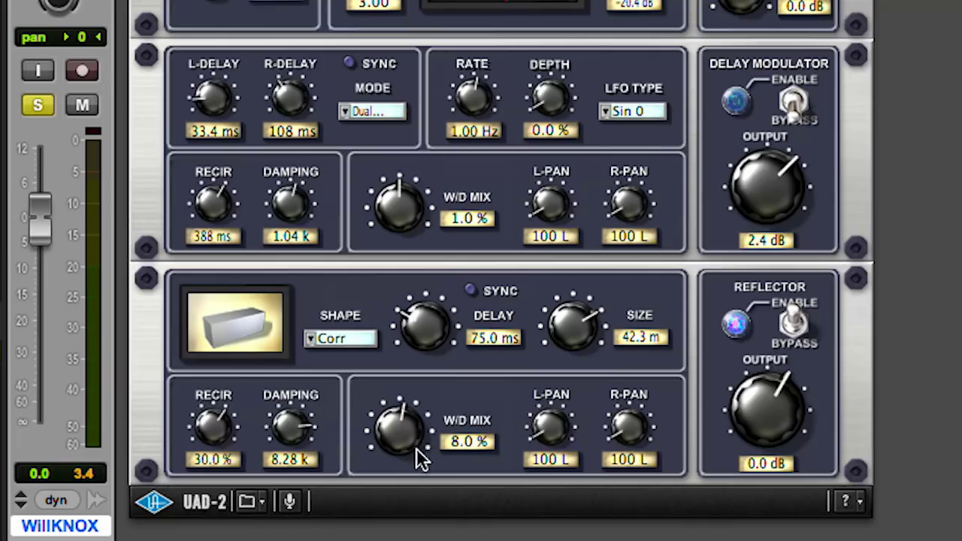
Raise the Reflector's wet/dry mix to 14.0 % and compare the section bypassed and enabled again.
{"action": "left_click_drag", "start_coordinate": [416, 449], "coordinate": [415, 432]}
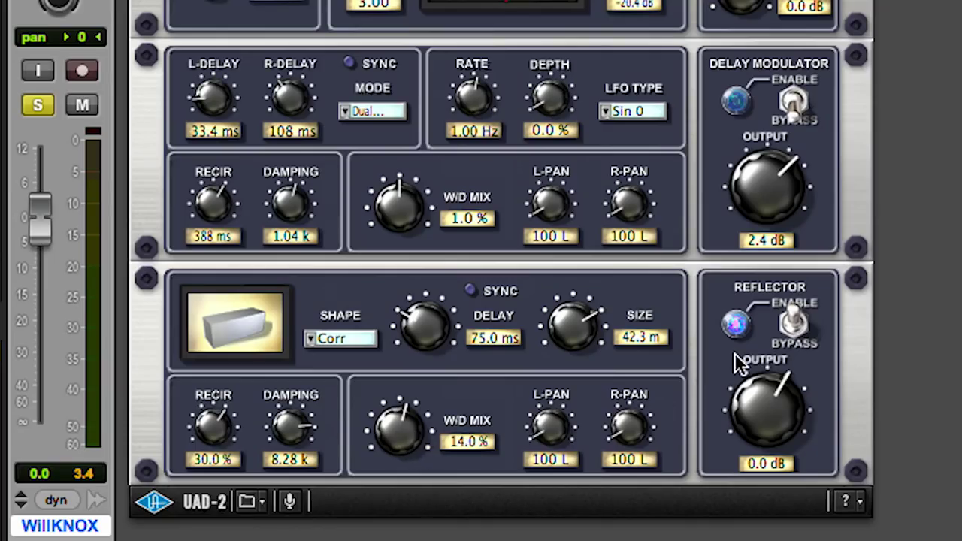
{"action": "left_click", "coordinate": [790, 323]}
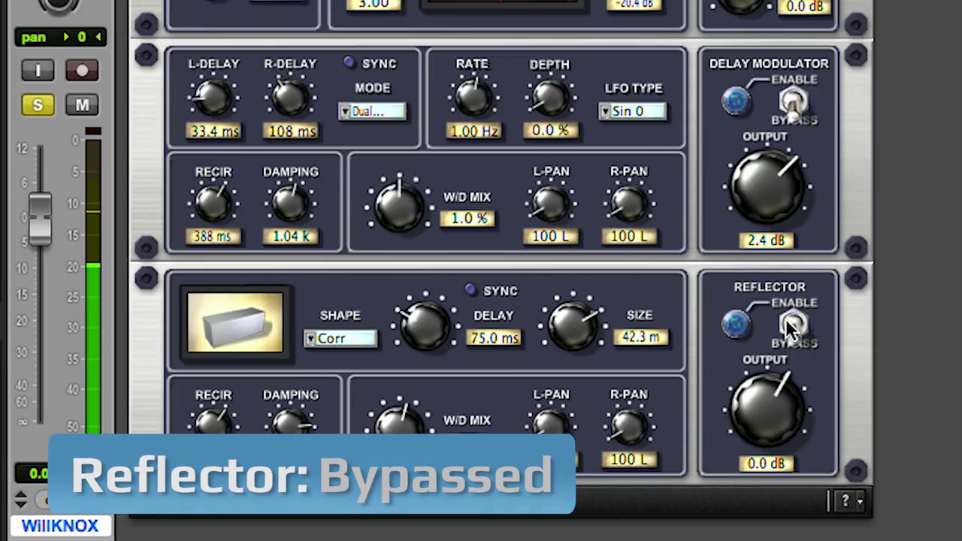
{"action": "left_click", "coordinate": [788, 322]}
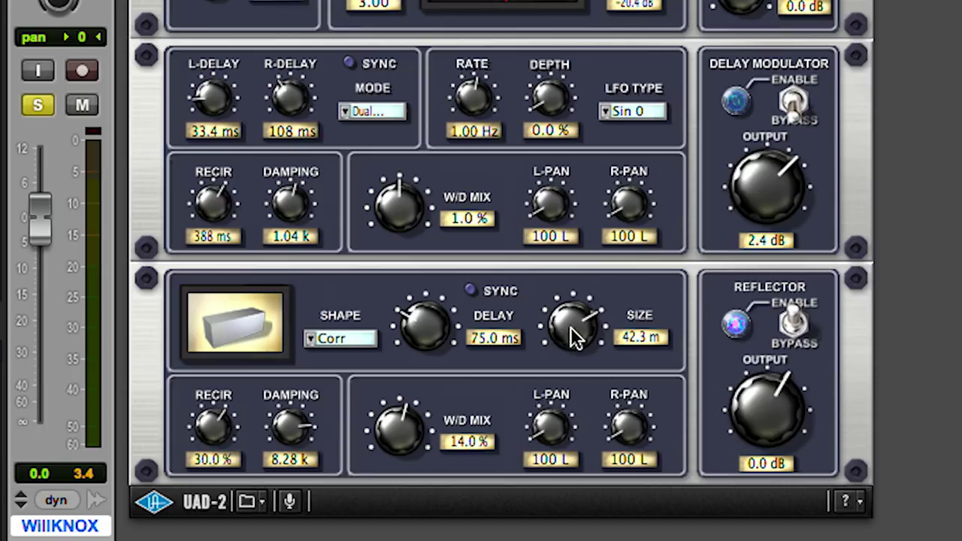
Try the Reflector's room size at 99.0 m, raise the wet/dry mix to 28.0 %, and reduce the size to 1.3 m.
{"action": "left_click_drag", "start_coordinate": [574, 336], "coordinate": [596, 183]}
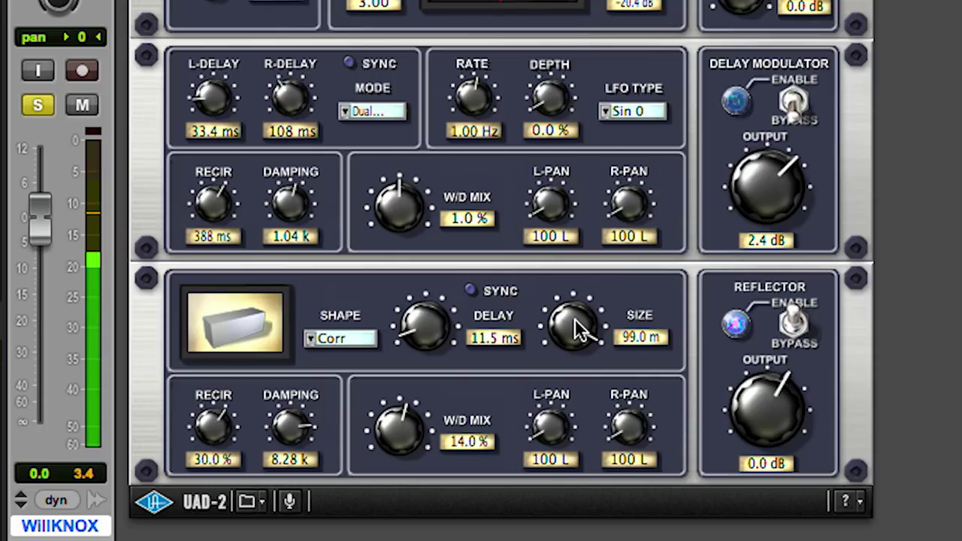
{"action": "left_click_drag", "start_coordinate": [395, 437], "coordinate": [400, 423]}
{"action": "left_click_drag", "start_coordinate": [585, 328], "coordinate": [550, 481]}
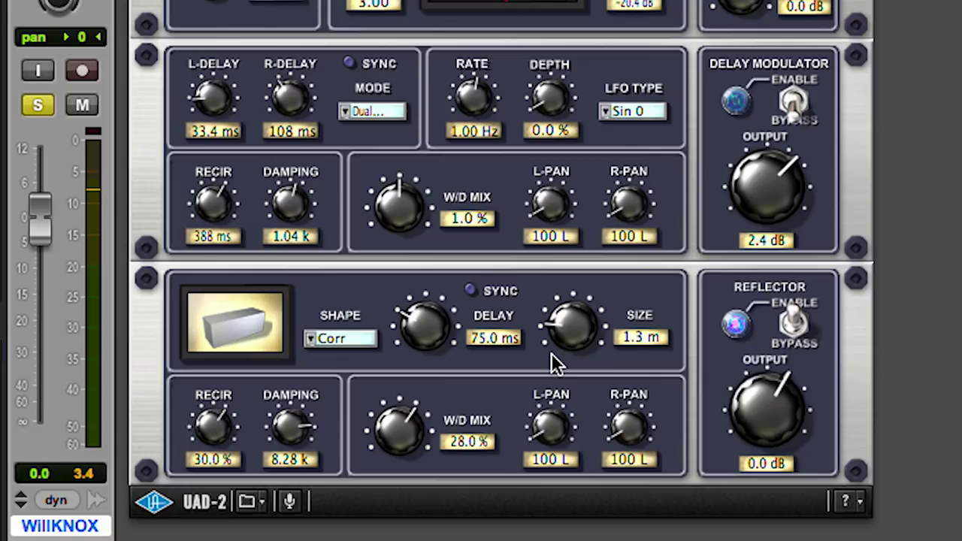
Raise the Reflector's size to 99.0 m with an 11.5 ms delay and try the Cube, Corr and Dome shapes, ending on Cube.
{"action": "left_click_drag", "start_coordinate": [579, 329], "coordinate": [581, 225]}
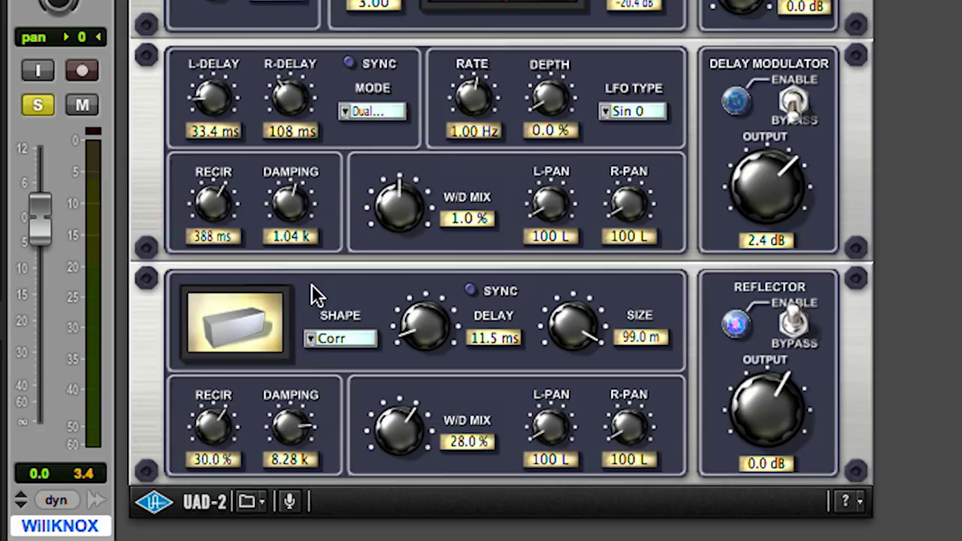
{"action": "left_click", "coordinate": [312, 339]}
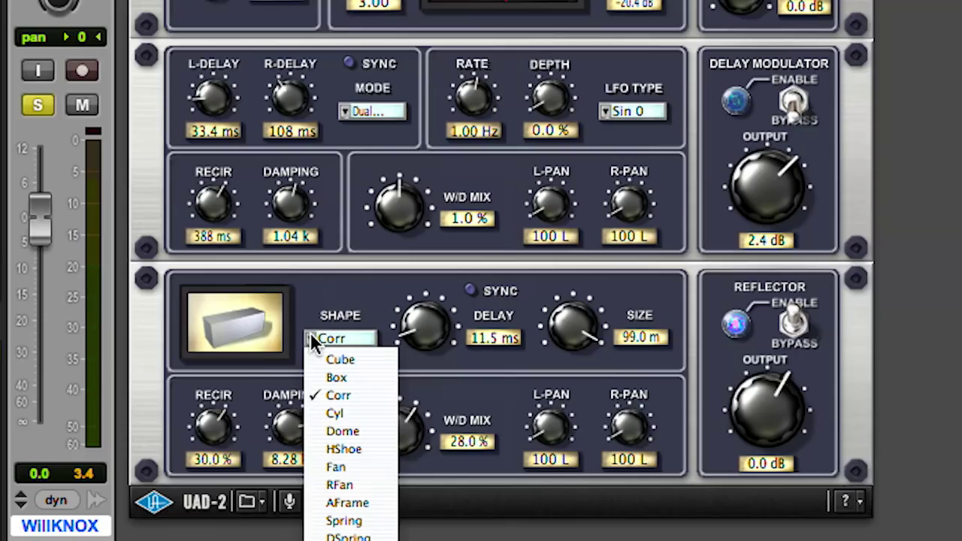
{"action": "left_click", "coordinate": [342, 358]}
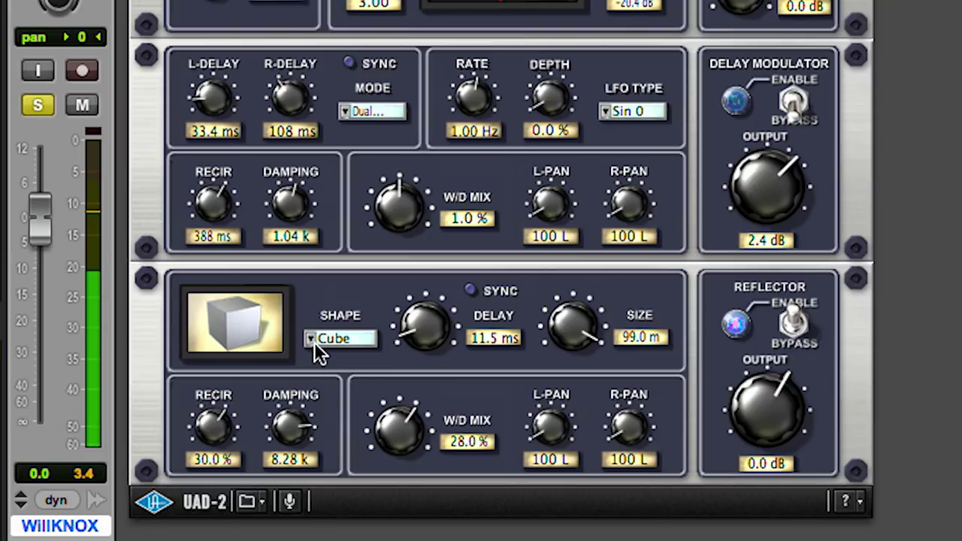
{"action": "left_click", "coordinate": [313, 339]}
{"action": "left_click", "coordinate": [341, 394]}
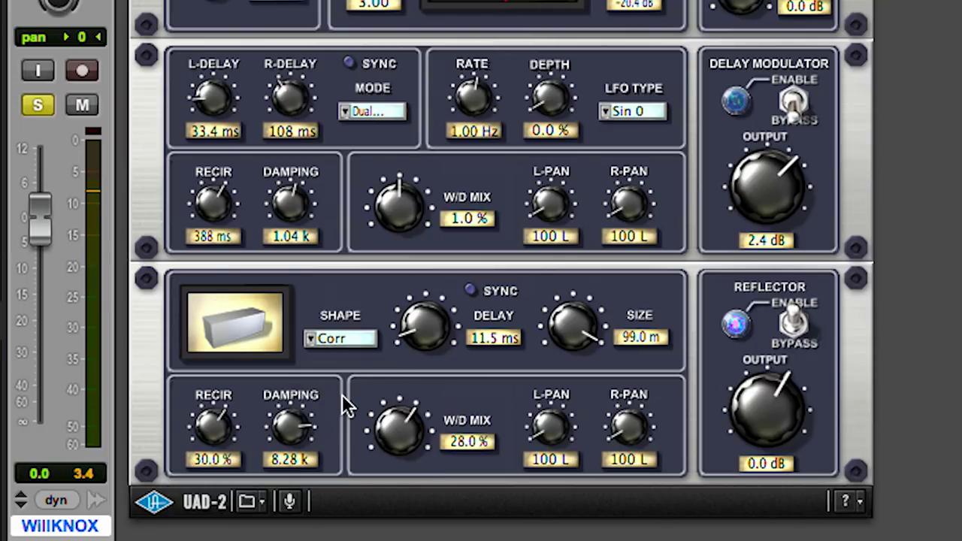
{"action": "left_click", "coordinate": [312, 341]}
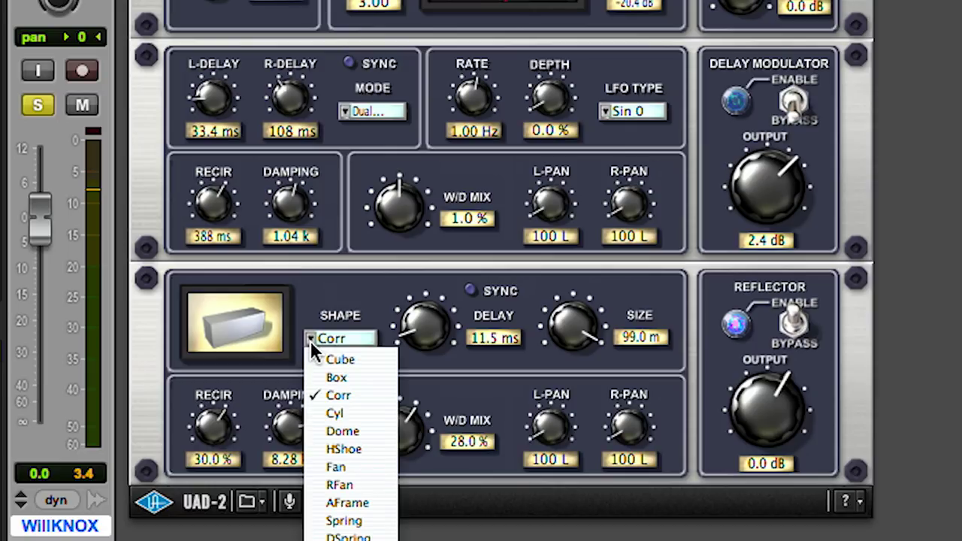
{"action": "left_click", "coordinate": [352, 430]}
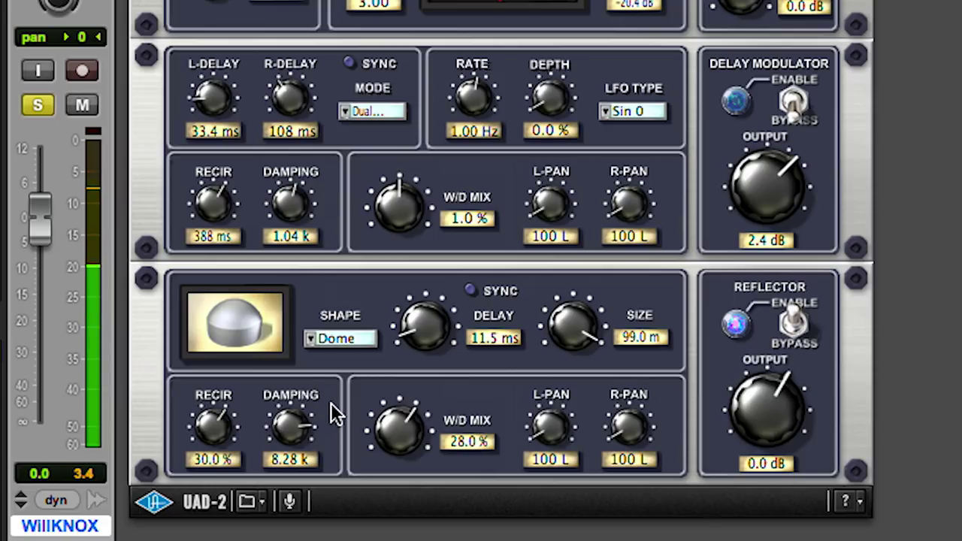
{"action": "left_click", "coordinate": [313, 337]}
{"action": "left_click", "coordinate": [336, 356]}
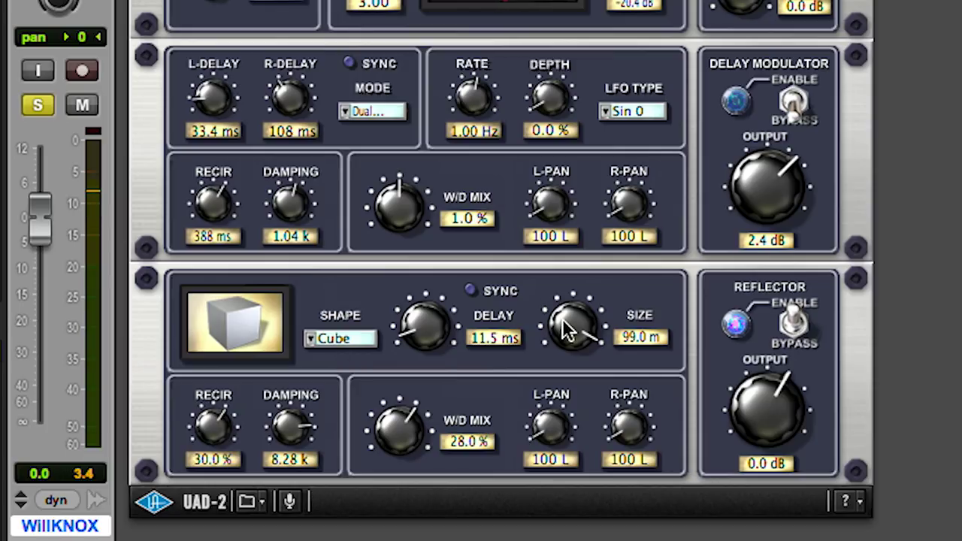
Set the Reflector to 31.8 m size and 75.0 ms delay, and try 85.0 % recirculation with damping around 920 Hz.
{"action": "left_click_drag", "start_coordinate": [568, 315], "coordinate": [550, 381]}
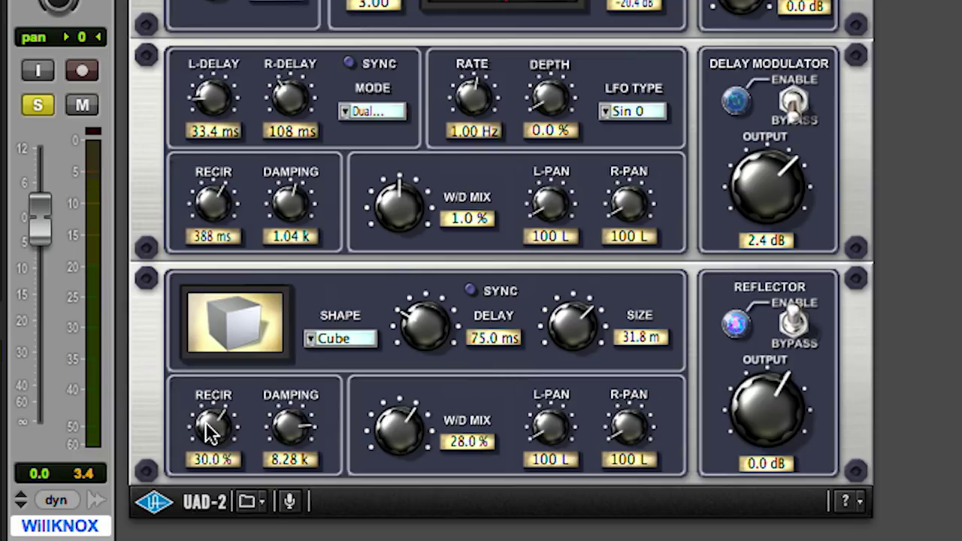
{"action": "scroll", "coordinate": [229, 434], "scroll_direction": "up", "scroll_amount": 5}
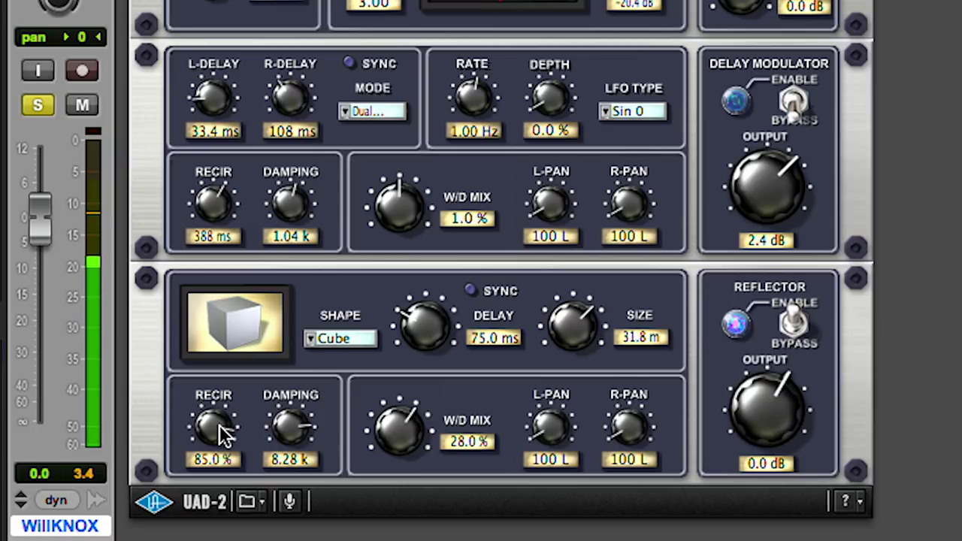
{"action": "left_click_drag", "start_coordinate": [293, 424], "coordinate": [285, 452]}
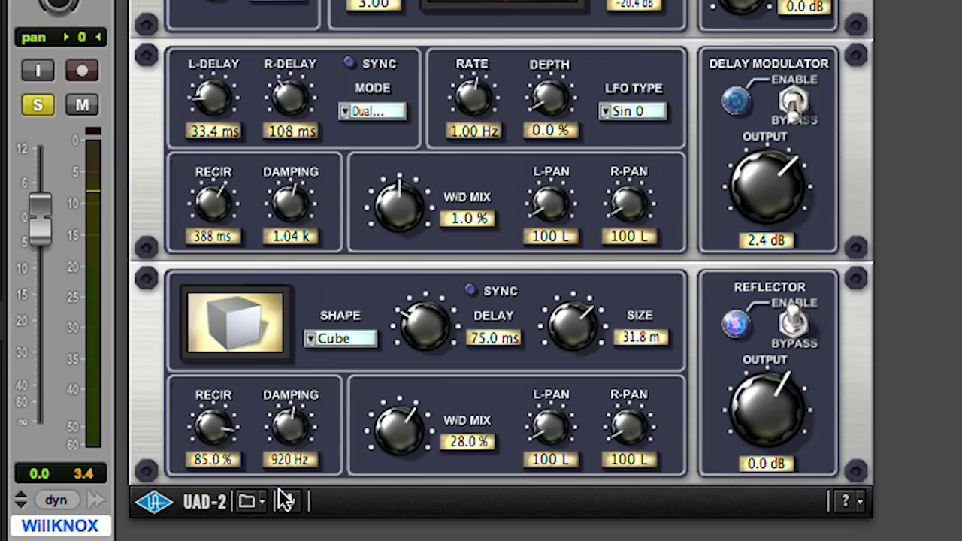
{"action": "scroll", "coordinate": [291, 454], "scroll_direction": "down", "scroll_amount": 3}
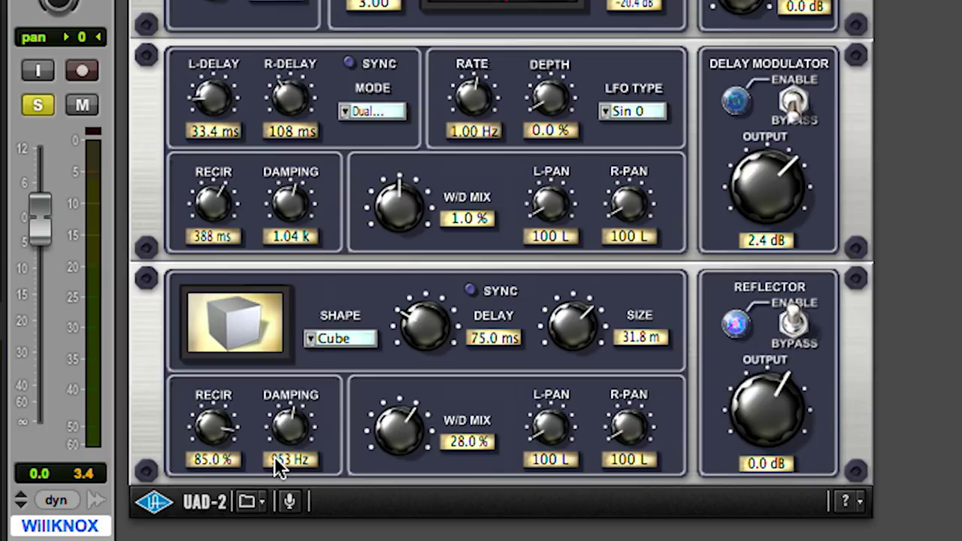
Set the Reflector's damping to 4.53 k and its recirculation to 22.0 %.
{"action": "left_click_drag", "start_coordinate": [274, 457], "coordinate": [292, 391]}
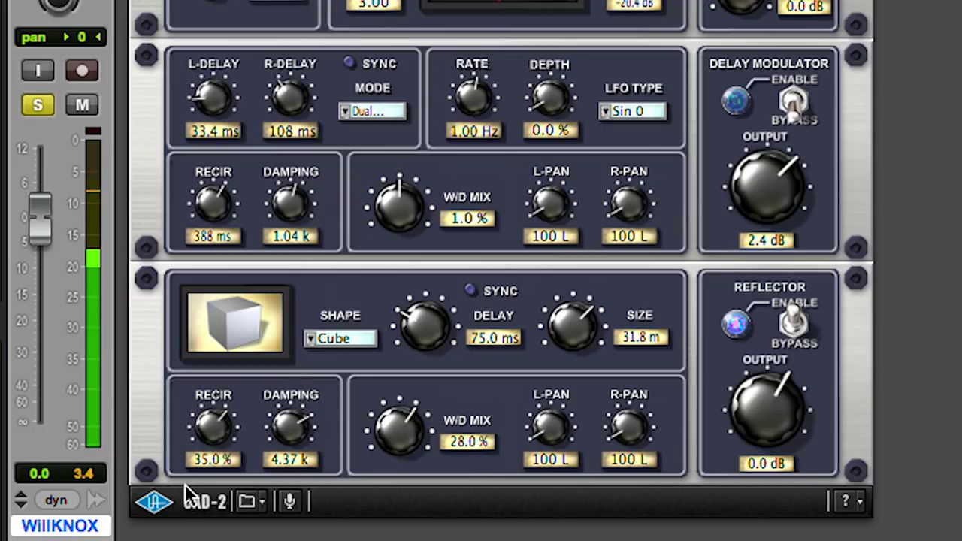
{"action": "left_click_drag", "start_coordinate": [185, 492], "coordinate": [187, 507]}
{"action": "left_click_drag", "start_coordinate": [305, 424], "coordinate": [301, 425]}
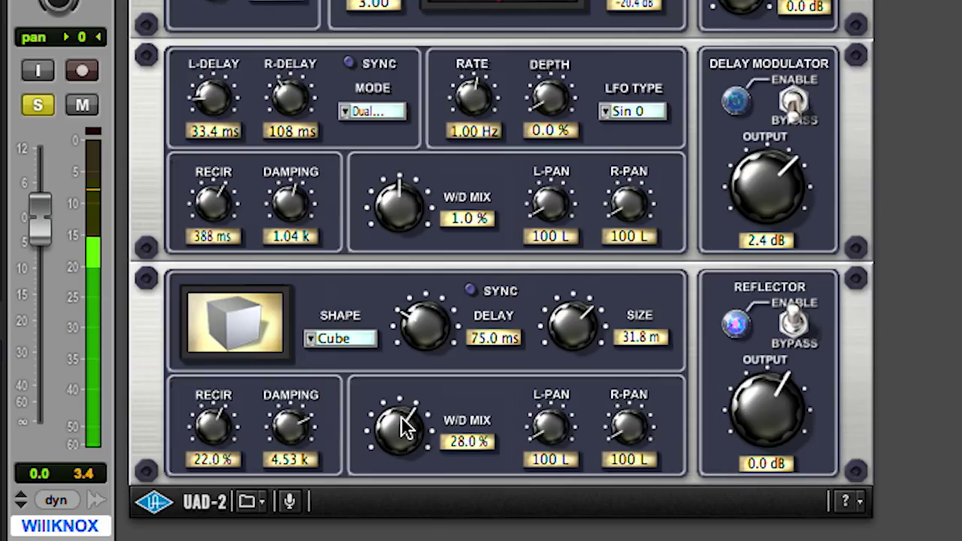
Lower the Reflector's wet/dry mix to 9.0 % and toggle the Reflector and Delay Modulator sections for comparison.
{"action": "left_click_drag", "start_coordinate": [404, 430], "coordinate": [398, 447]}
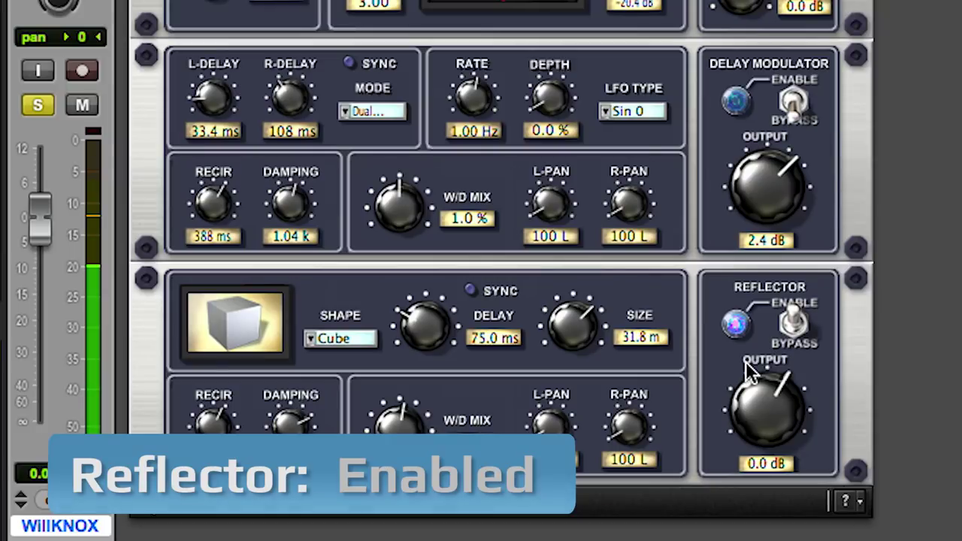
{"action": "left_click", "coordinate": [791, 322]}
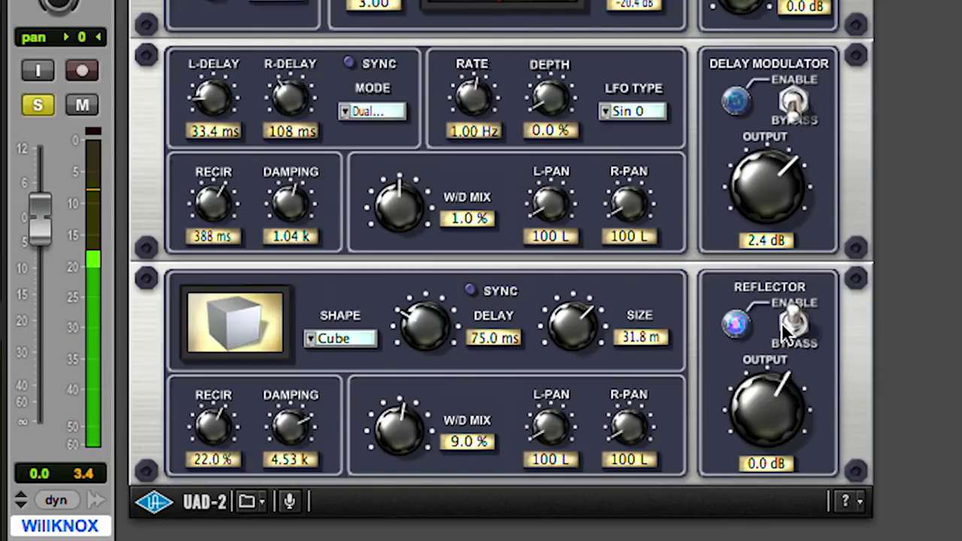
{"action": "left_click", "coordinate": [803, 124]}
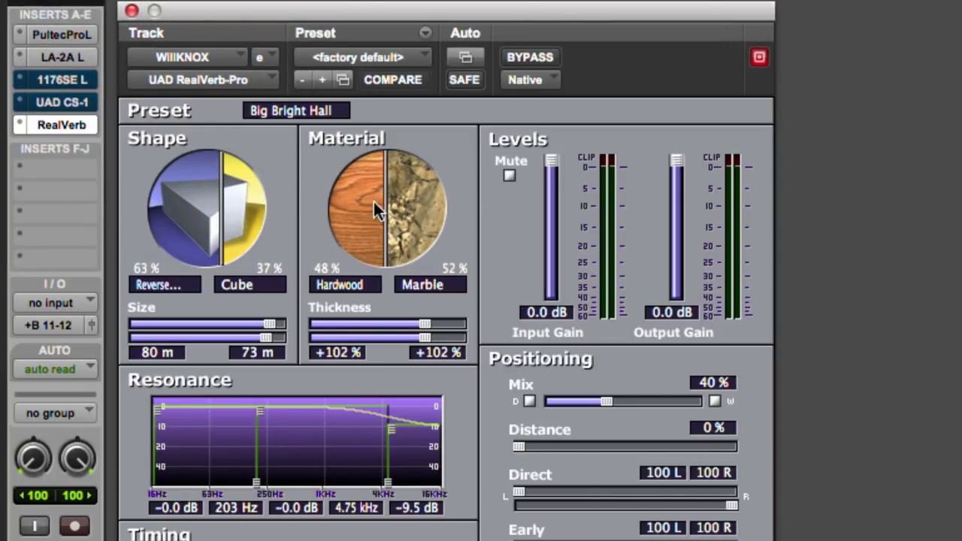
In UAD RealVerb-Pro, try different shape and material blends up to 100 % Reverse Fan and 100 % Hardwood, and review the available room shapes.
{"action": "left_click_drag", "start_coordinate": [221, 201], "coordinate": [307, 210]}
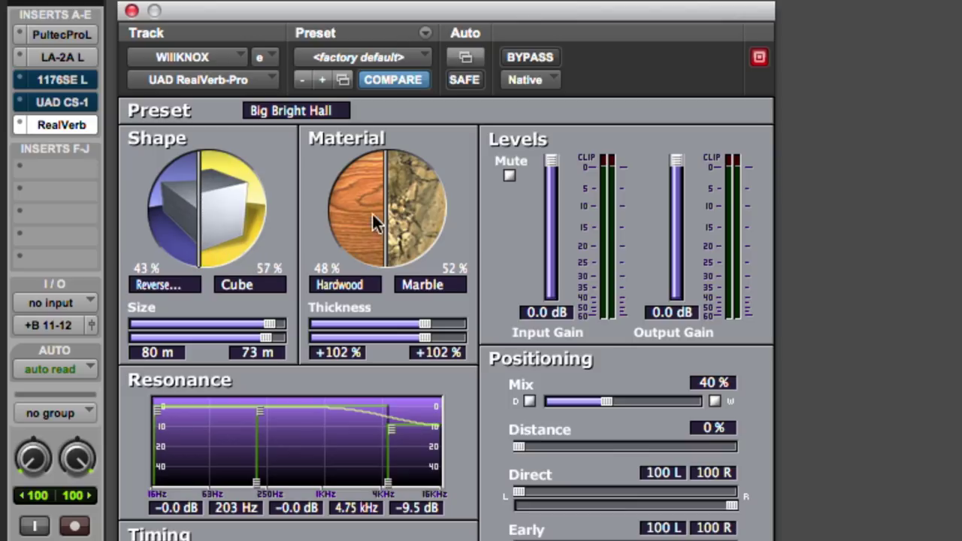
{"action": "mouse_move", "coordinate": [382, 208]}
{"action": "left_mouse_down"}
{"action": "mouse_move", "coordinate": [445, 211]}
{"action": "mouse_move", "coordinate": [391, 205]}
{"action": "left_mouse_up"}
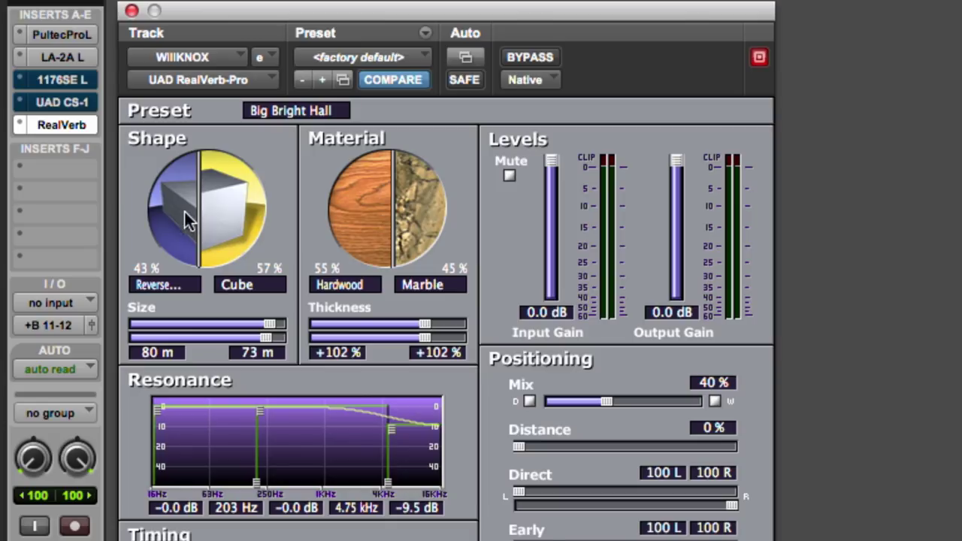
{"action": "left_click_drag", "start_coordinate": [196, 216], "coordinate": [473, 225]}
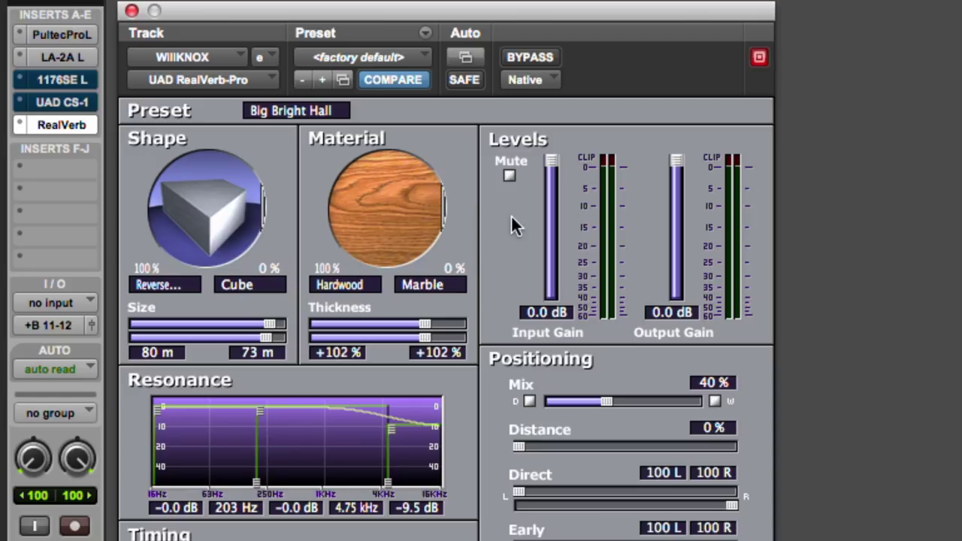
{"action": "left_click", "coordinate": [159, 286]}
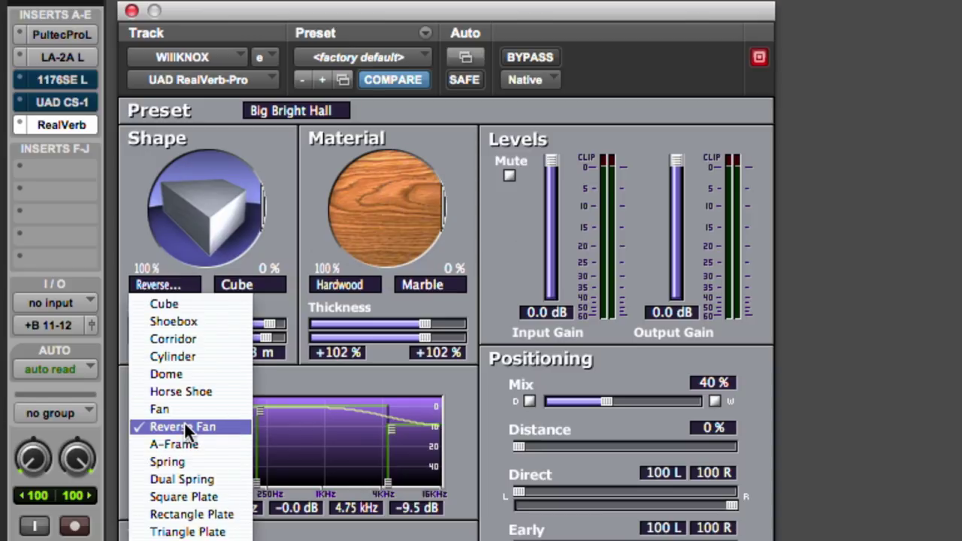
{"action": "left_click", "coordinate": [310, 250]}
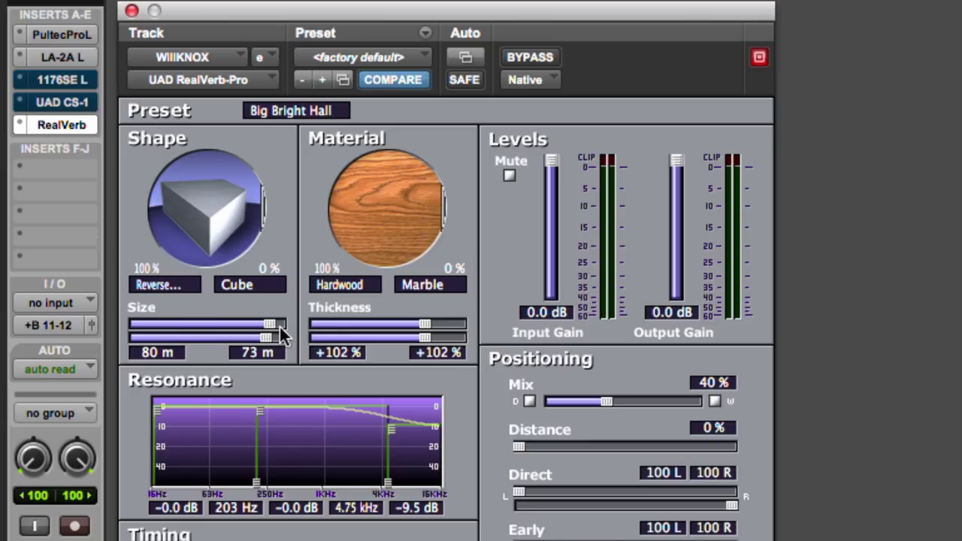
Set the two room sizes to 56 m and 24 m and the material thicknesses to +81 % and +31 %.
{"action": "left_click_drag", "start_coordinate": [268, 330], "coordinate": [224, 338]}
{"action": "left_click_drag", "start_coordinate": [263, 215], "coordinate": [386, 225]}
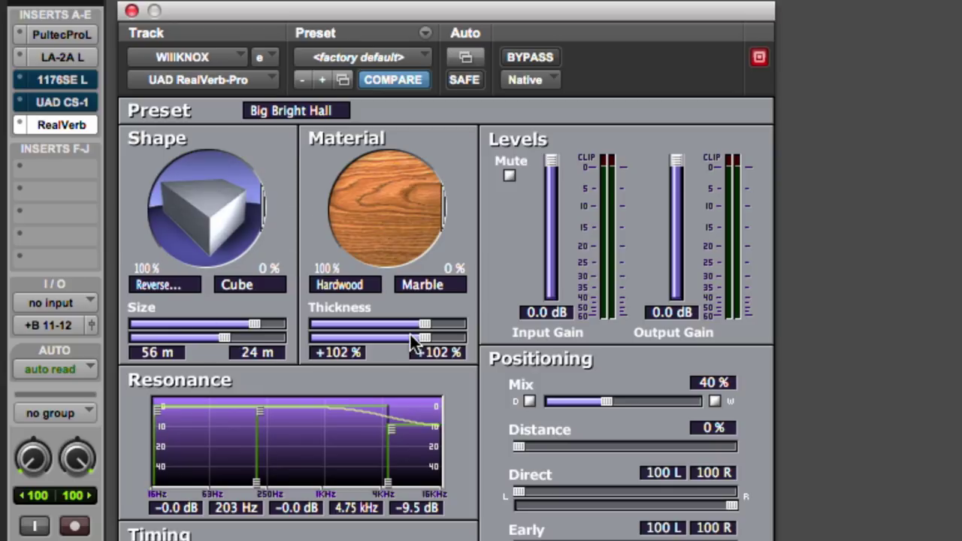
{"action": "mouse_move", "coordinate": [426, 329]}
{"action": "left_mouse_down"}
{"action": "mouse_move", "coordinate": [382, 329]}
{"action": "mouse_move", "coordinate": [420, 323]}
{"action": "left_mouse_up"}
{"action": "left_click_drag", "start_coordinate": [436, 208], "coordinate": [360, 217]}
{"action": "left_click_drag", "start_coordinate": [426, 340], "coordinate": [398, 338]}
Sweep the material blend from 100 % Hardwood to 100 % Marble and back to Hardwood.
{"action": "left_click_drag", "start_coordinate": [354, 197], "coordinate": [608, 208]}
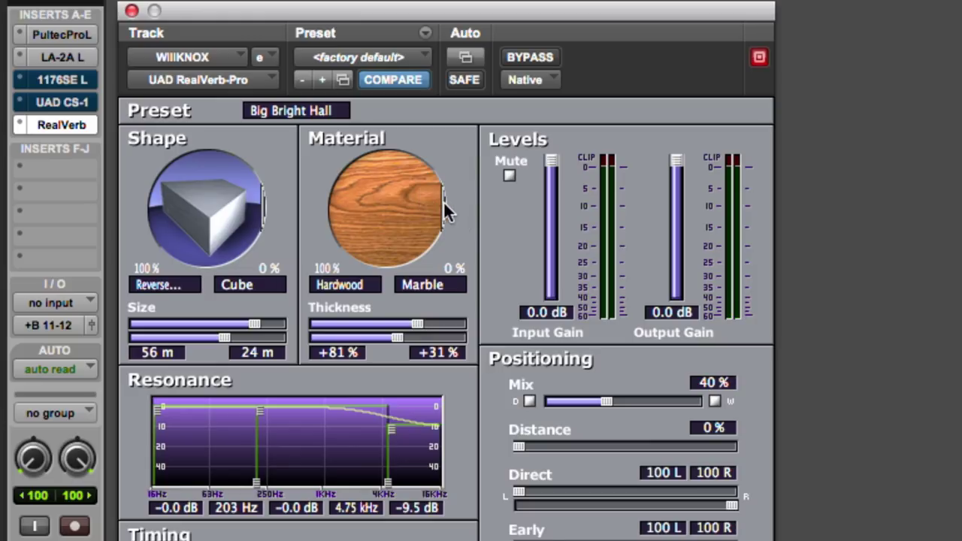
{"action": "left_click_drag", "start_coordinate": [443, 201], "coordinate": [275, 193]}
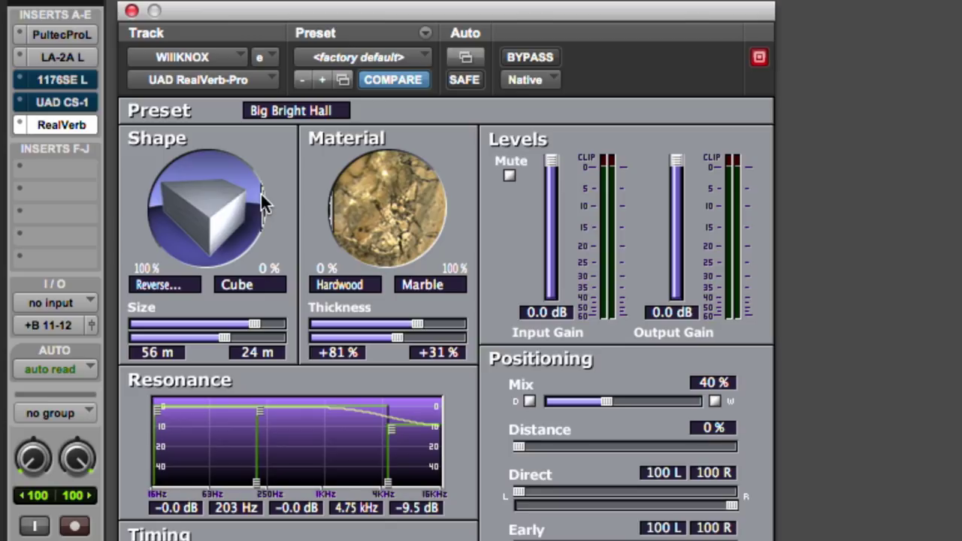
{"action": "left_click_drag", "start_coordinate": [322, 208], "coordinate": [449, 214]}
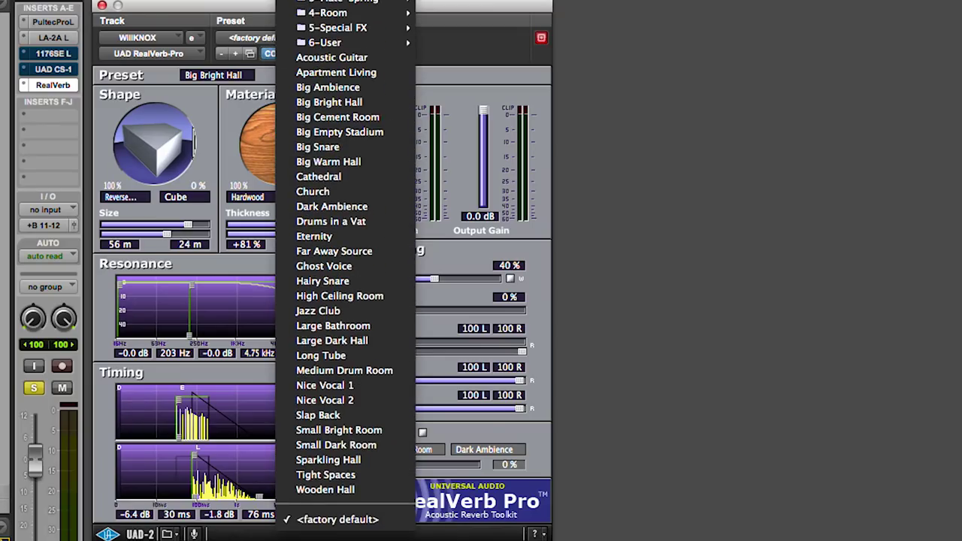
Load the Theater 1 preset and sweep its material blend between both extremes, settling on 39 % plaster and 61 % full drapery.
{"action": "mouse_move", "coordinate": [328, 13]}
{"action": "left_click", "coordinate": [462, 425]}
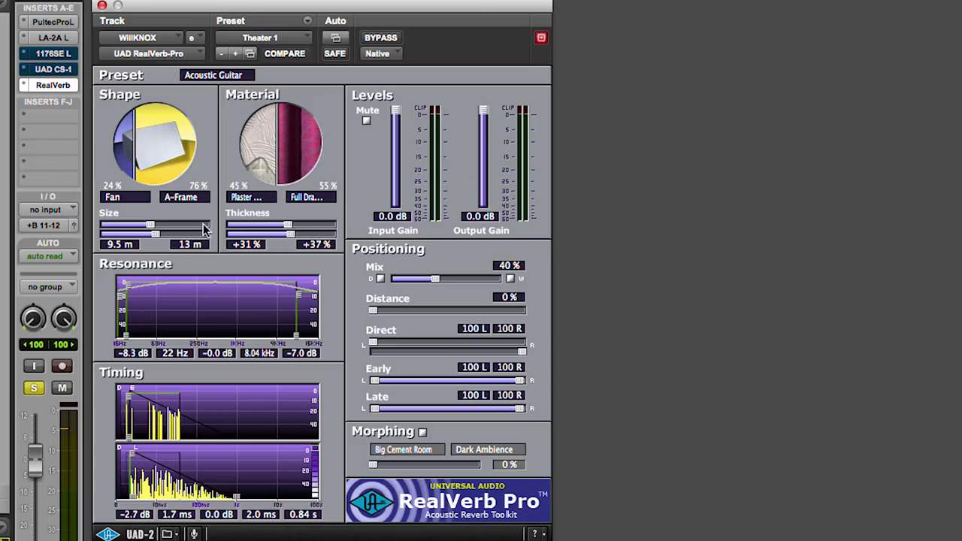
{"action": "left_click", "coordinate": [242, 154]}
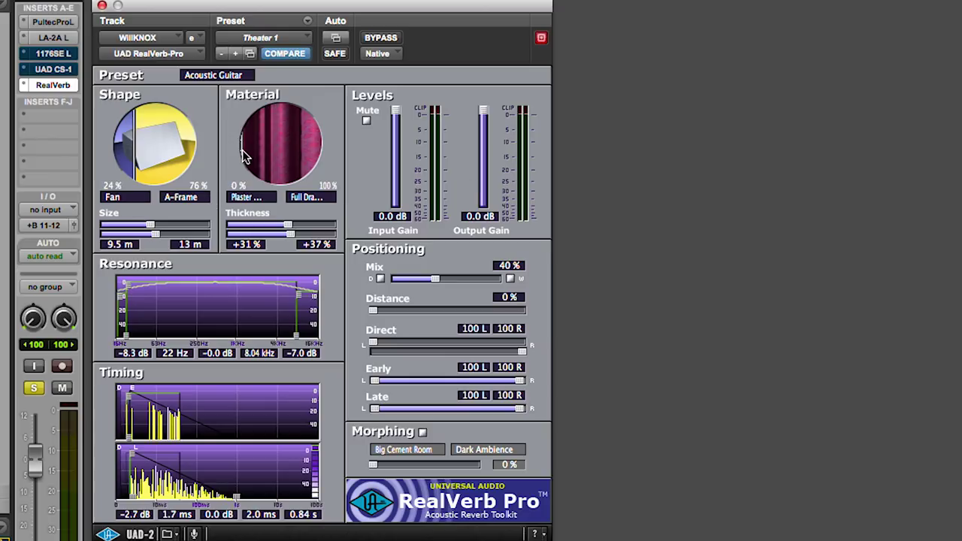
{"action": "left_click_drag", "start_coordinate": [242, 155], "coordinate": [335, 158]}
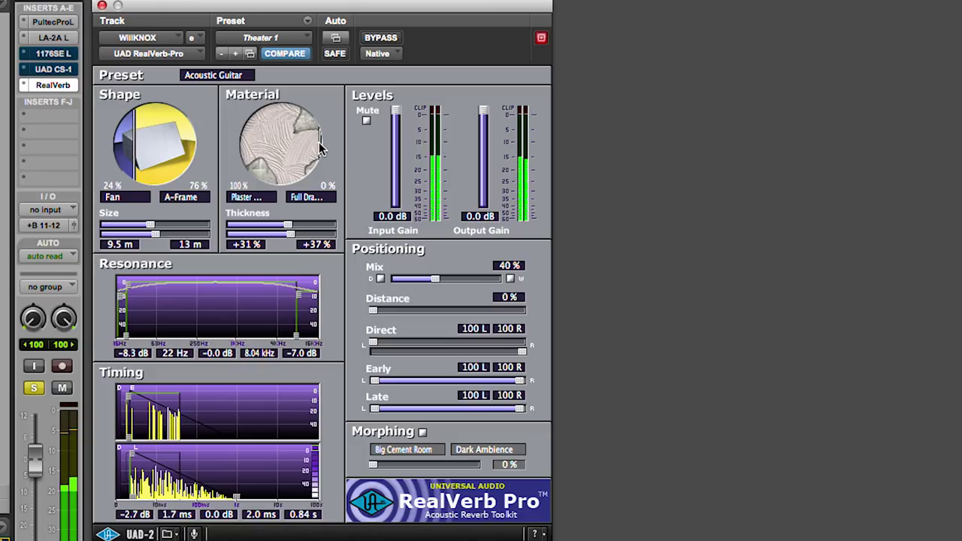
{"action": "left_click_drag", "start_coordinate": [319, 148], "coordinate": [201, 151]}
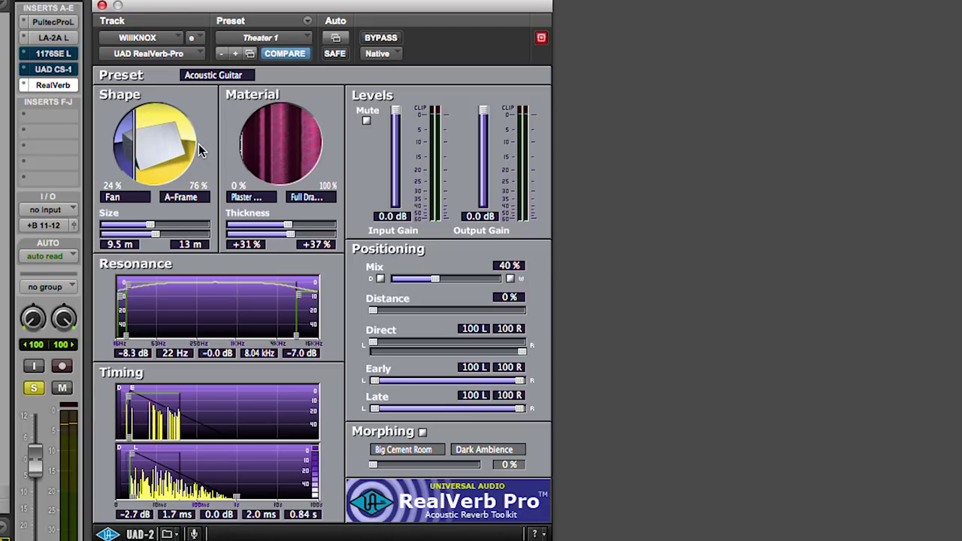
{"action": "left_click_drag", "start_coordinate": [241, 144], "coordinate": [275, 153]}
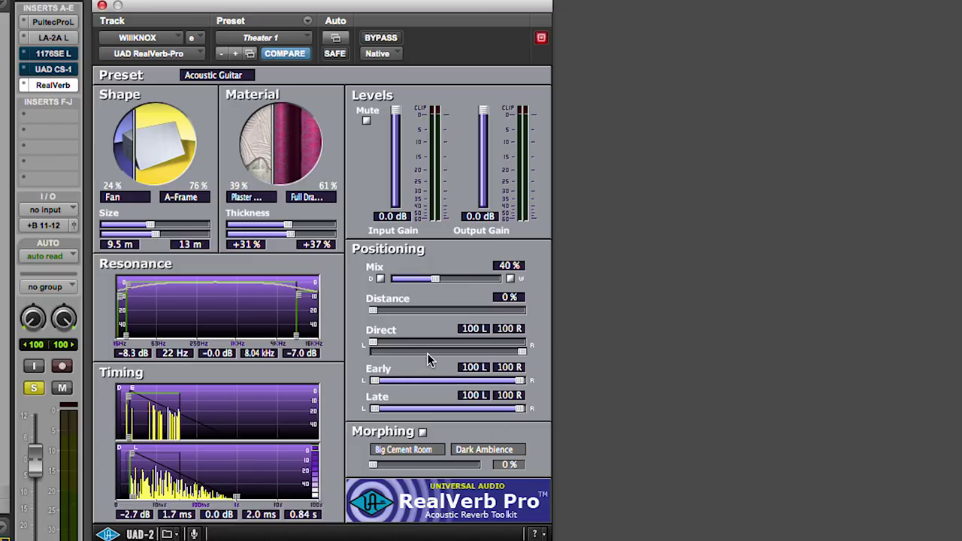
Lower the reverb mix to 14 % and compare RealVerb bypassed and enabled.
{"action": "left_click_drag", "start_coordinate": [438, 280], "coordinate": [418, 281]}
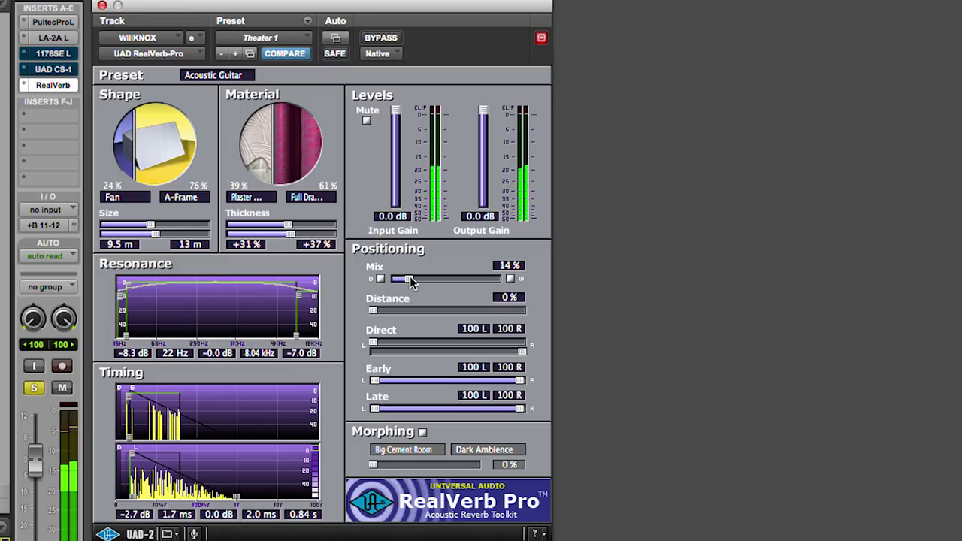
{"action": "left_click", "coordinate": [381, 39]}
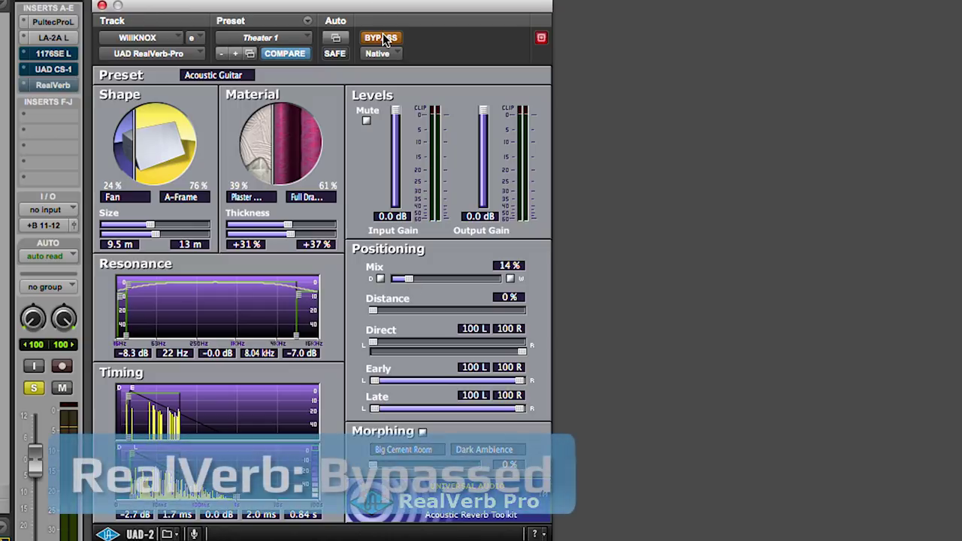
{"action": "left_click", "coordinate": [381, 39]}
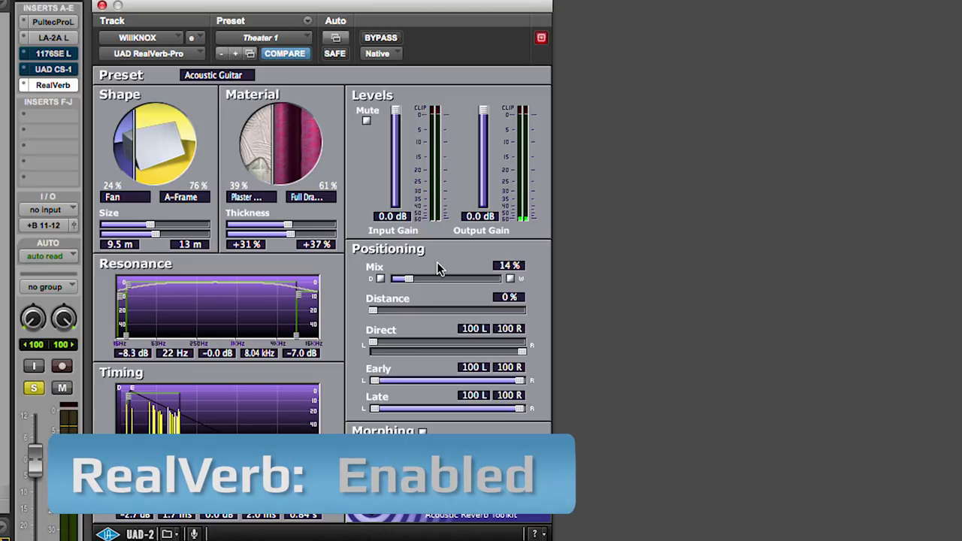
Try the Distance setting and the left positions of the Early and Late reflections, keeping 0 % and 100 L.
{"action": "left_click_drag", "start_coordinate": [373, 312], "coordinate": [311, 316]}
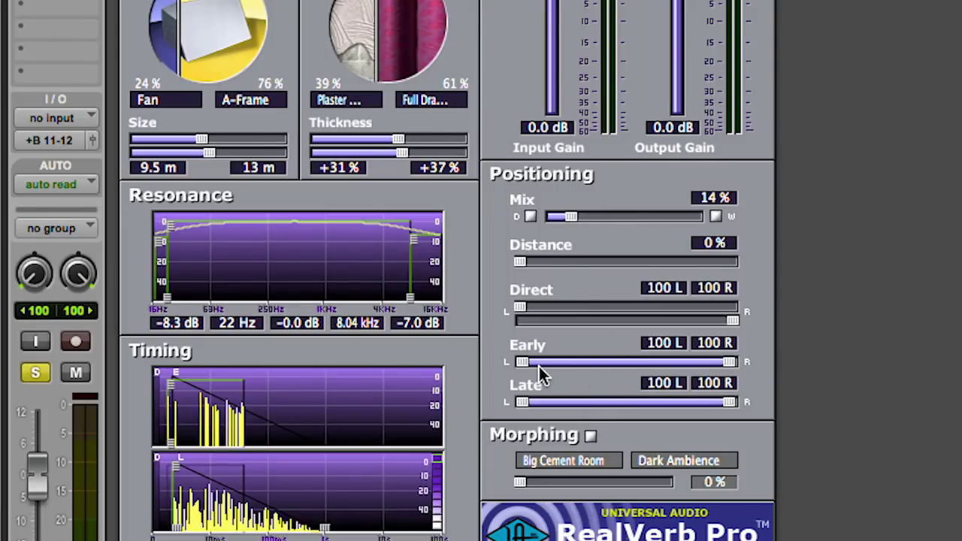
{"action": "mouse_move", "coordinate": [524, 362]}
{"action": "left_mouse_down"}
{"action": "mouse_move", "coordinate": [671, 362]}
{"action": "mouse_move", "coordinate": [522, 362]}
{"action": "left_mouse_up"}
{"action": "left_click_drag", "start_coordinate": [522, 403], "coordinate": [489, 406]}
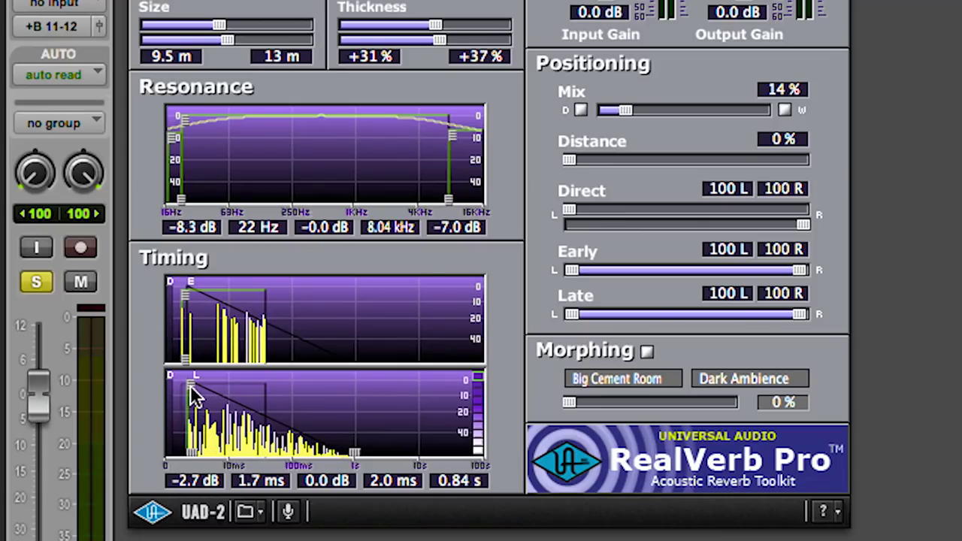
Isolate the Early reflections at 0.0 dB by cutting Late to -126 dB, and try Early delays of 8.5 ms and 2.3 ms at 30 % mix.
{"action": "left_click_drag", "start_coordinate": [189, 388], "coordinate": [178, 460]}
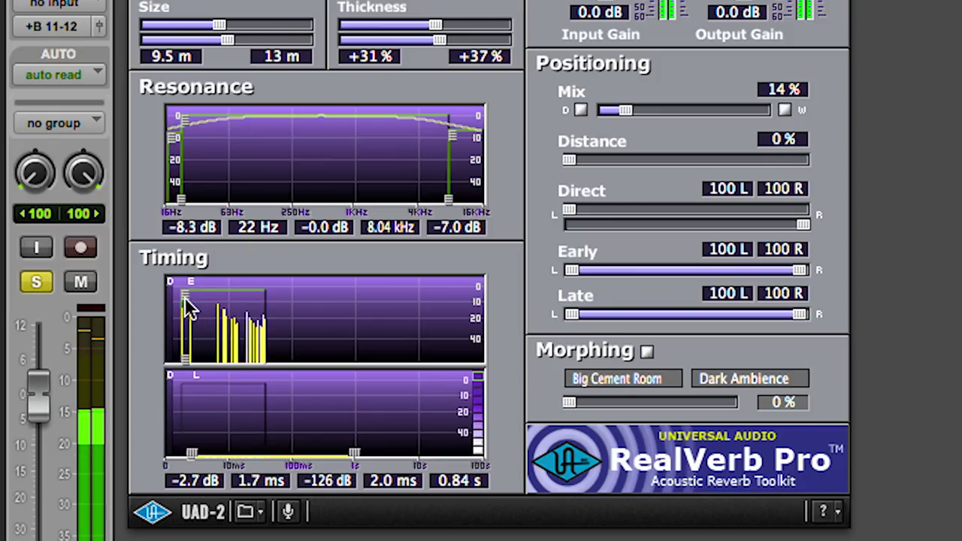
{"action": "left_click_drag", "start_coordinate": [185, 299], "coordinate": [185, 280]}
{"action": "left_click_drag", "start_coordinate": [192, 358], "coordinate": [233, 358]}
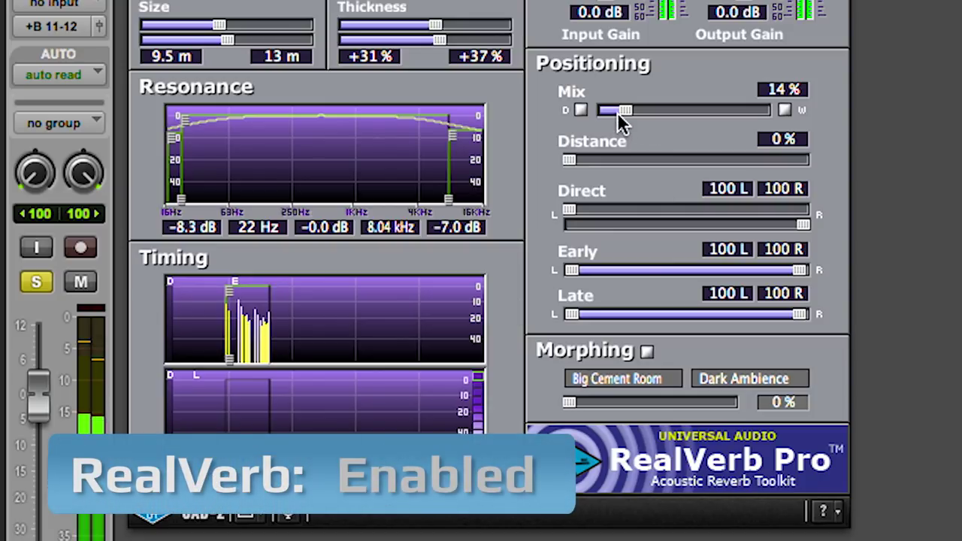
{"action": "left_click_drag", "start_coordinate": [627, 112], "coordinate": [645, 111]}
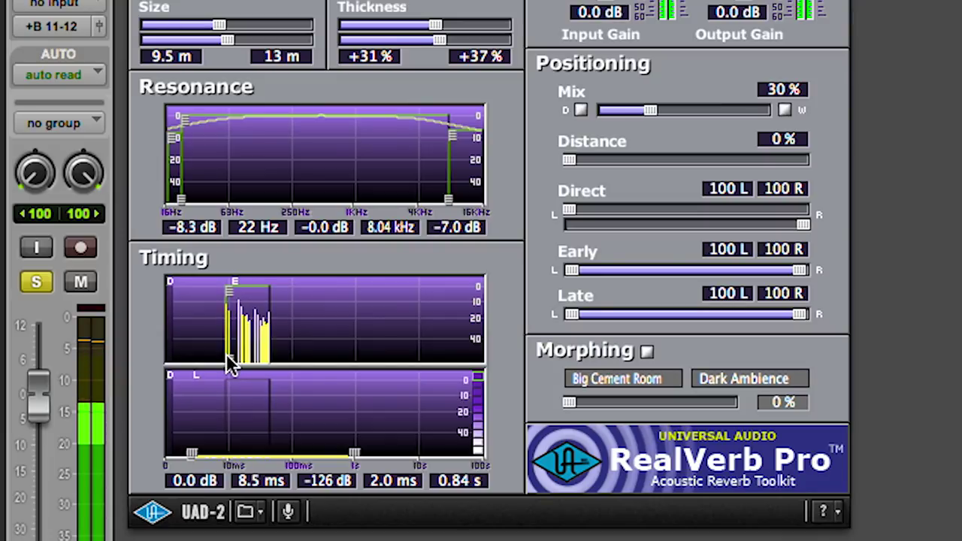
{"action": "left_click_drag", "start_coordinate": [227, 361], "coordinate": [192, 362]}
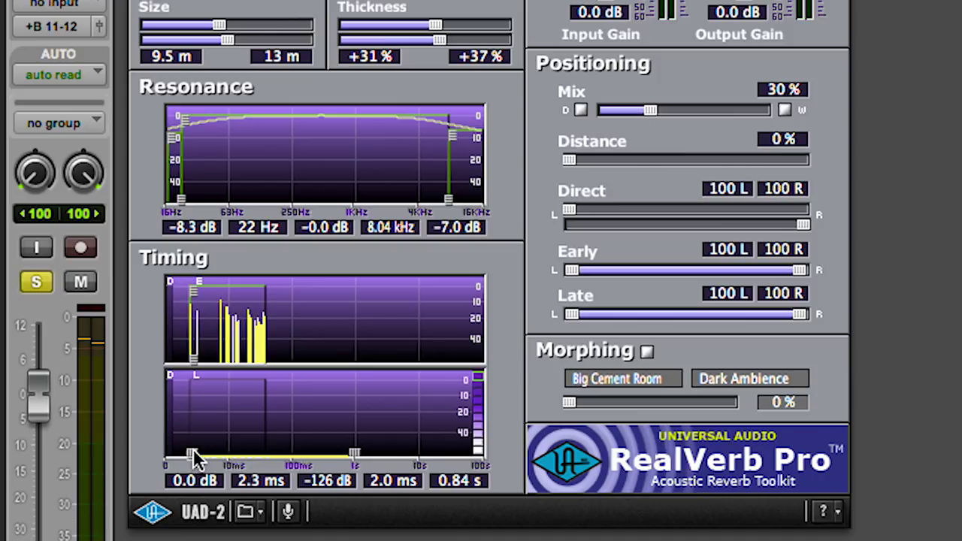
Isolate the Late reverb by raising it to 0.0 dB and cutting Early to -102 dB, settling on -5.5 dB Late and -83 dB Early.
{"action": "left_click_drag", "start_coordinate": [193, 451], "coordinate": [202, 385]}
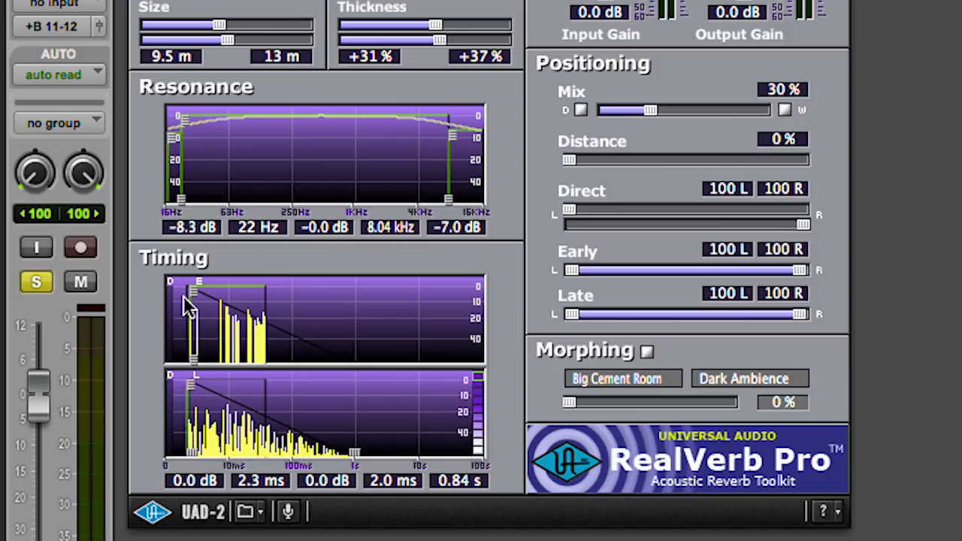
{"action": "left_click_drag", "start_coordinate": [196, 293], "coordinate": [189, 361]}
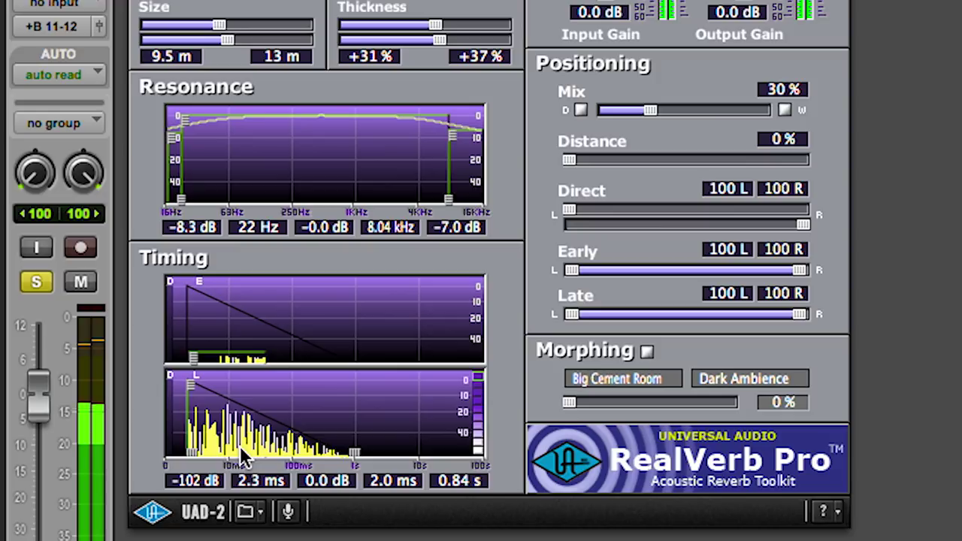
{"action": "left_click_drag", "start_coordinate": [194, 362], "coordinate": [192, 304]}
{"action": "mouse_move", "coordinate": [192, 363]}
{"action": "left_mouse_down"}
{"action": "mouse_move", "coordinate": [258, 365]}
{"action": "mouse_move", "coordinate": [189, 369]}
{"action": "mouse_move", "coordinate": [194, 441]}
{"action": "mouse_move", "coordinate": [194, 382]}
{"action": "mouse_move", "coordinate": [191, 402]}
{"action": "left_mouse_up"}
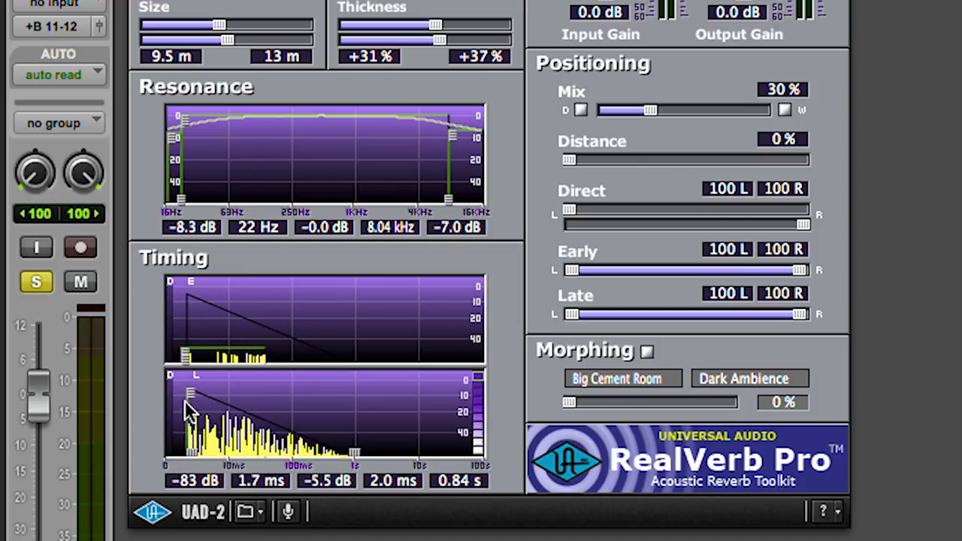
Set the Late reverb's predelay to 2.4 ms and try decay times of 18.0 s and 1.8 s, settling on 2.1 s.
{"action": "mouse_move", "coordinate": [192, 450]}
{"action": "left_mouse_down"}
{"action": "mouse_move", "coordinate": [251, 452]}
{"action": "mouse_move", "coordinate": [194, 448]}
{"action": "left_mouse_up"}
{"action": "left_click_drag", "start_coordinate": [352, 451], "coordinate": [438, 455]}
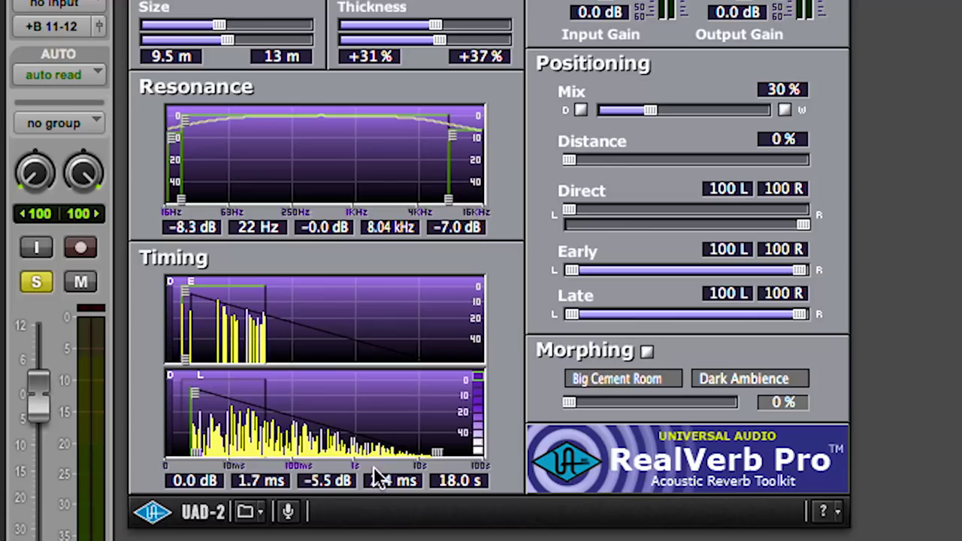
{"action": "left_click_drag", "start_coordinate": [436, 454], "coordinate": [379, 455]}
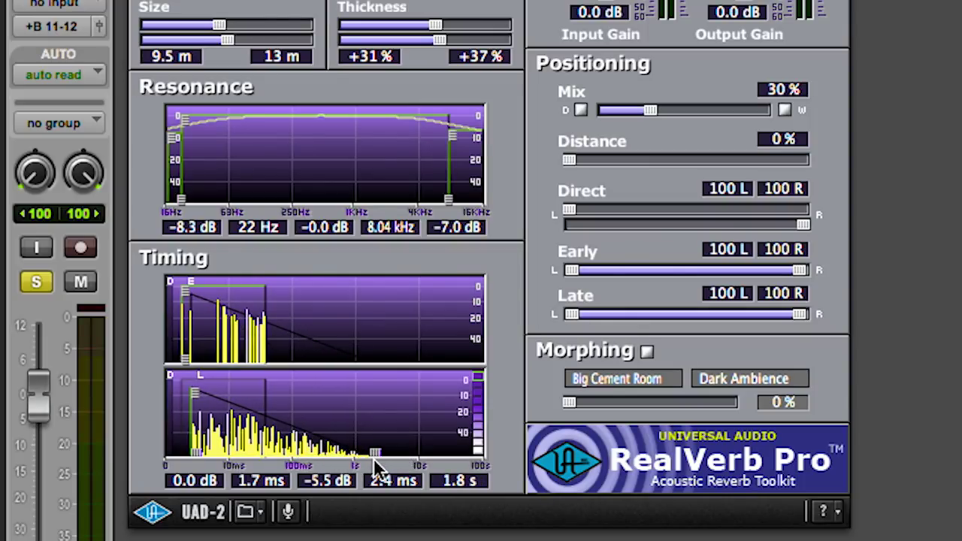
{"action": "left_click_drag", "start_coordinate": [372, 455], "coordinate": [378, 454]}
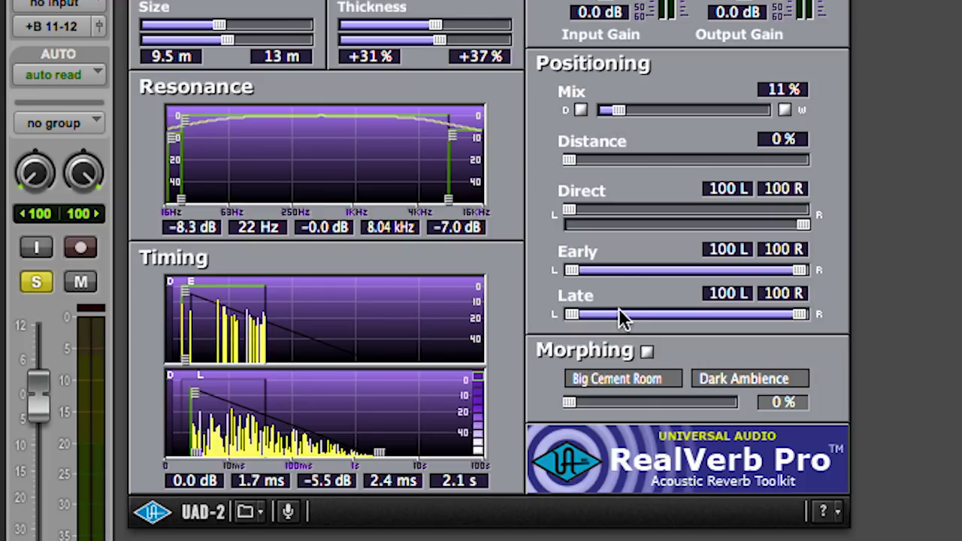
Try narrowing the Early reflections' stereo spread, setting the left position to 34 L and pulling the right position inward.
{"action": "left_click_drag", "start_coordinate": [572, 273], "coordinate": [636, 272]}
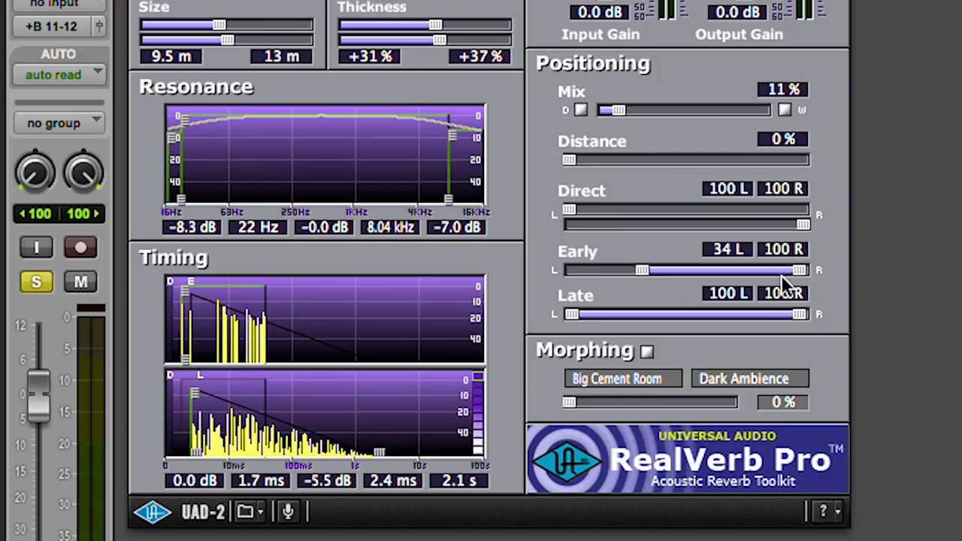
{"action": "left_click_drag", "start_coordinate": [795, 270], "coordinate": [716, 275]}
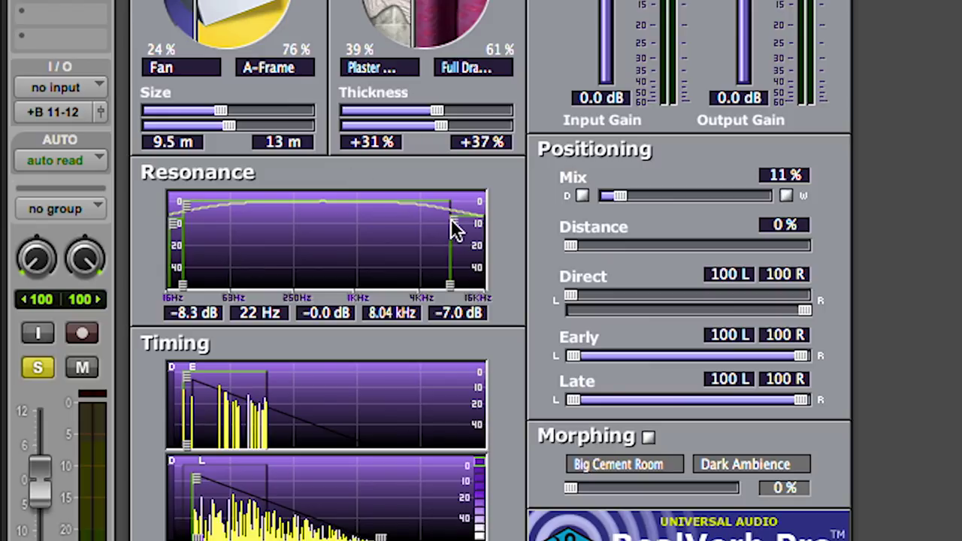
Try reshaping the Resonance curve with band edges at 154 Hz and 1.61 kHz, -35 dB lows, -3.2 dB mids, and highs at -33 dB and 0 dB.
{"action": "left_click_drag", "start_coordinate": [447, 293], "coordinate": [385, 235]}
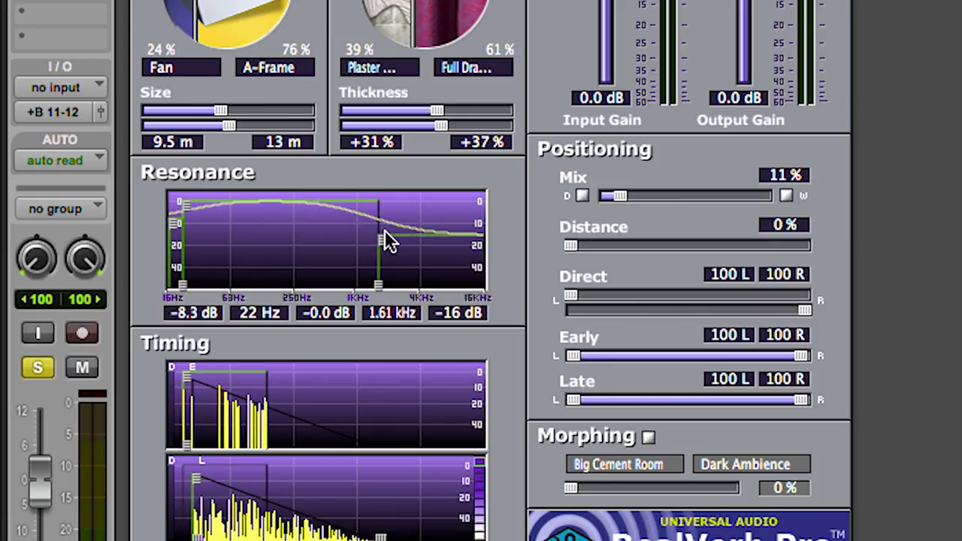
{"action": "left_click_drag", "start_coordinate": [182, 292], "coordinate": [270, 290]}
{"action": "left_click_drag", "start_coordinate": [174, 229], "coordinate": [175, 271]}
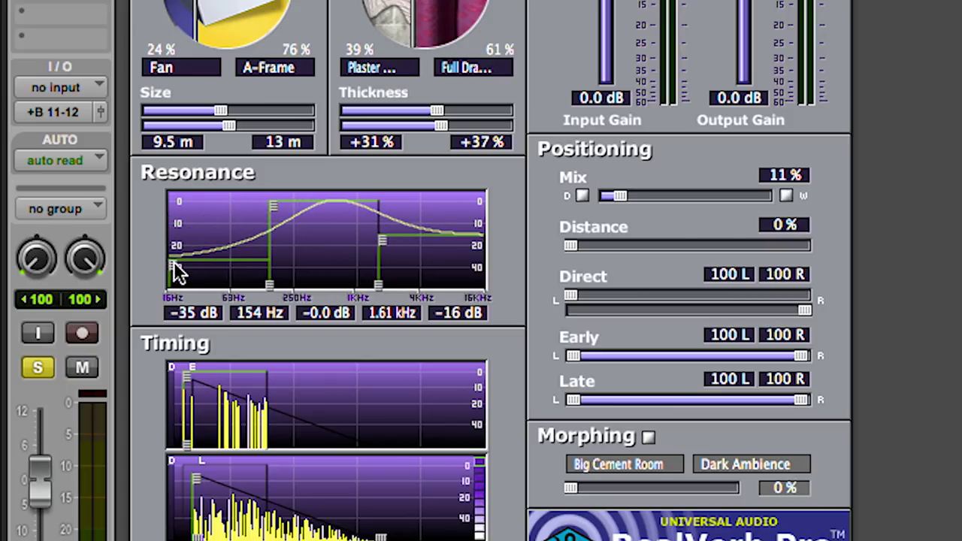
{"action": "mouse_move", "coordinate": [272, 211]}
{"action": "left_mouse_down"}
{"action": "mouse_move", "coordinate": [266, 263]}
{"action": "mouse_move", "coordinate": [272, 217]}
{"action": "left_mouse_up"}
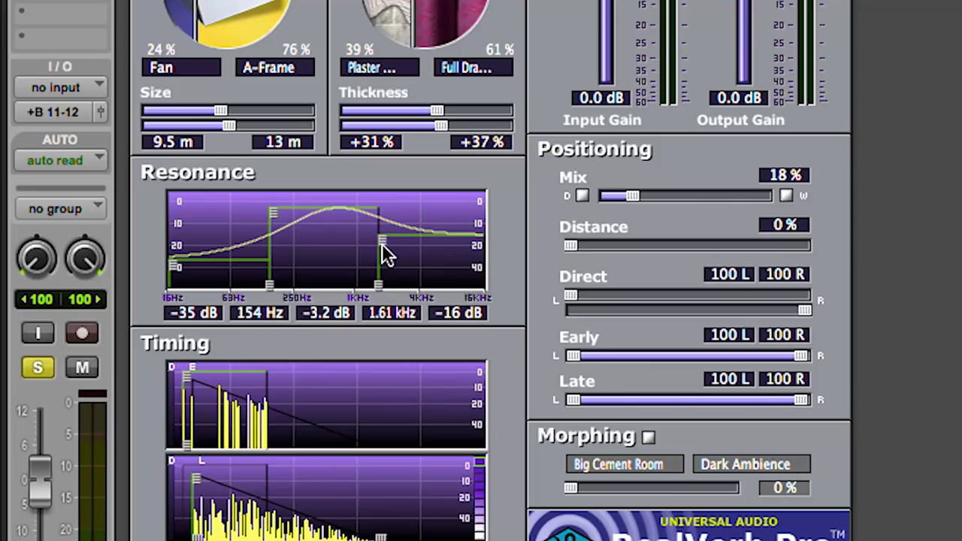
{"action": "left_click_drag", "start_coordinate": [383, 253], "coordinate": [381, 269]}
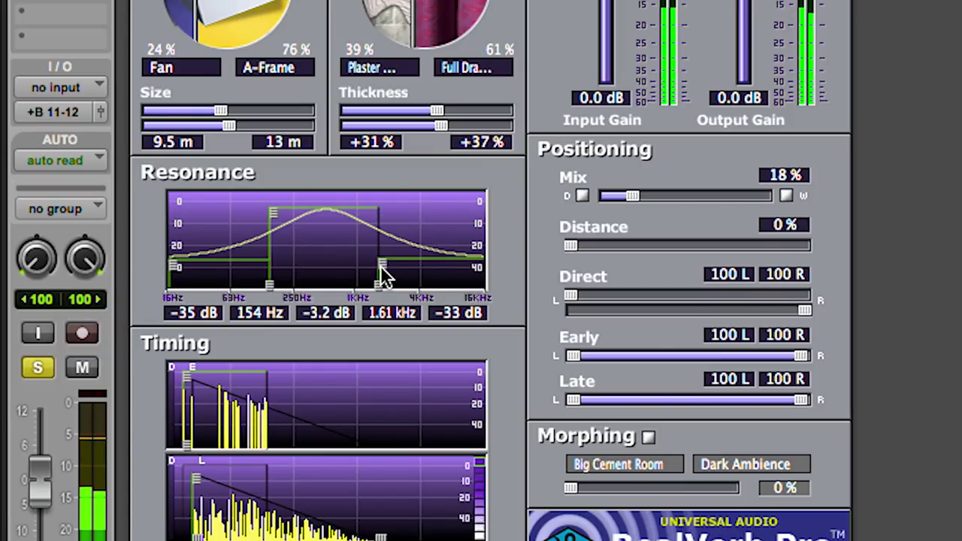
{"action": "left_click_drag", "start_coordinate": [381, 268], "coordinate": [387, 150]}
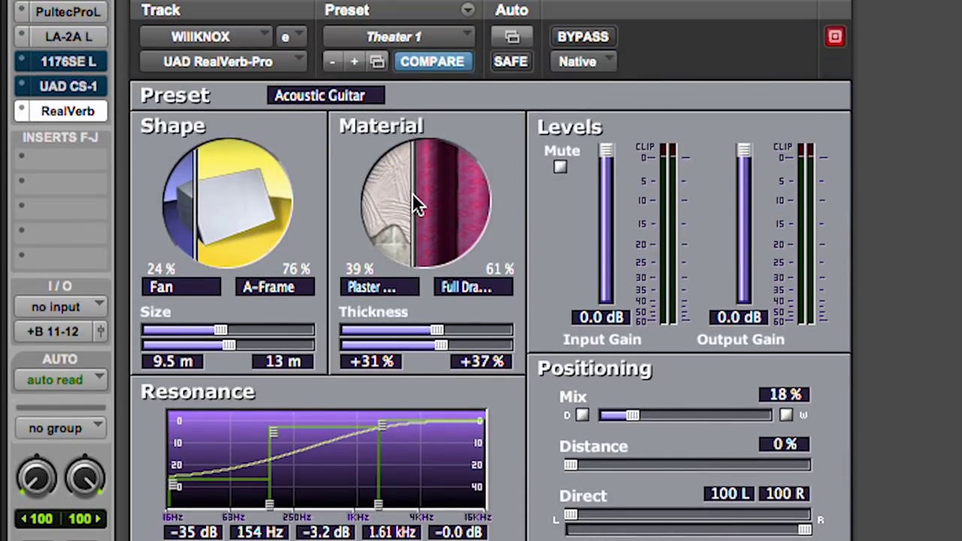
Set the material blend to 45 % plaster and 55 % full drapery.
{"action": "mouse_move", "coordinate": [416, 206]}
{"action": "left_mouse_down"}
{"action": "mouse_move", "coordinate": [365, 198]}
{"action": "mouse_move", "coordinate": [435, 204]}
{"action": "left_mouse_up"}
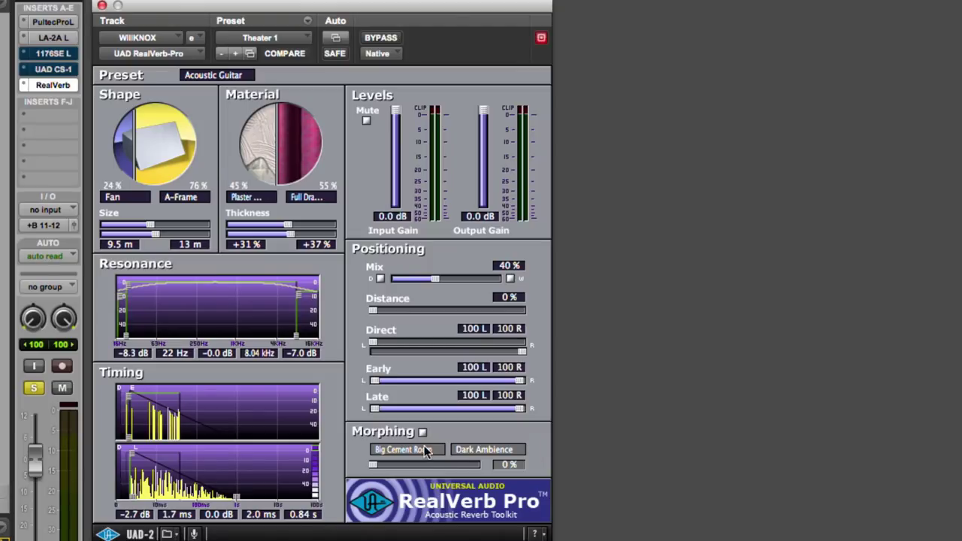
Choose Large Bathroom and Jazz Club as the two Morphing presets.
{"action": "left_click", "coordinate": [425, 450]}
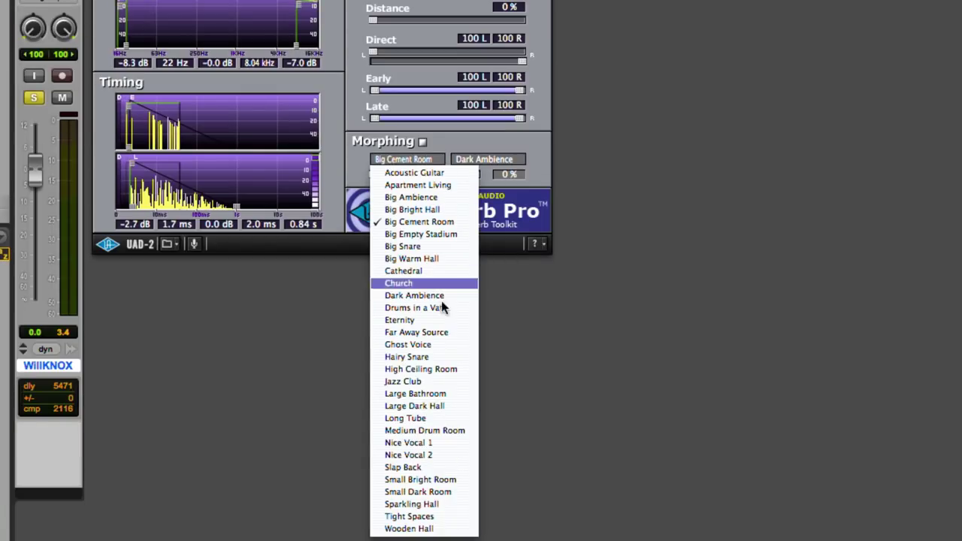
{"action": "left_click", "coordinate": [437, 394]}
{"action": "left_click", "coordinate": [496, 162]}
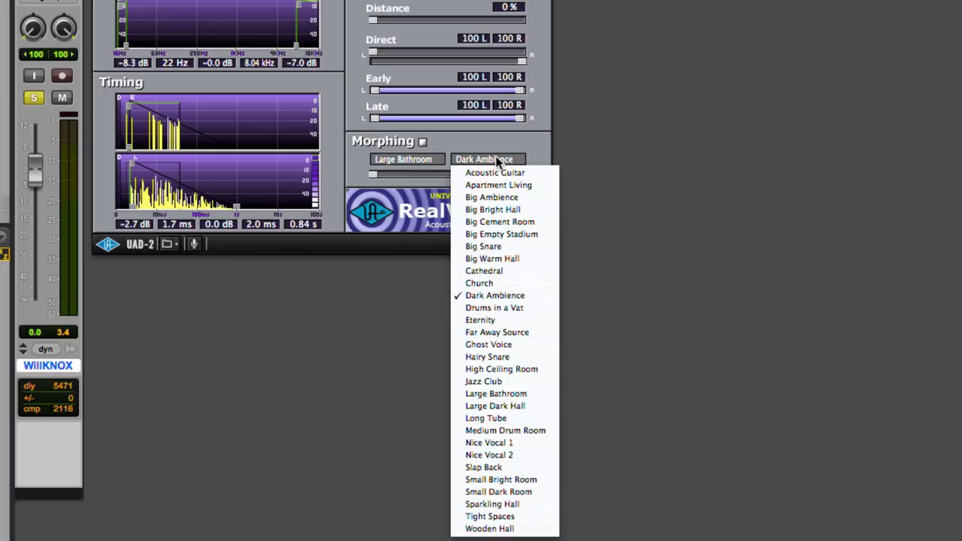
{"action": "left_click", "coordinate": [520, 381]}
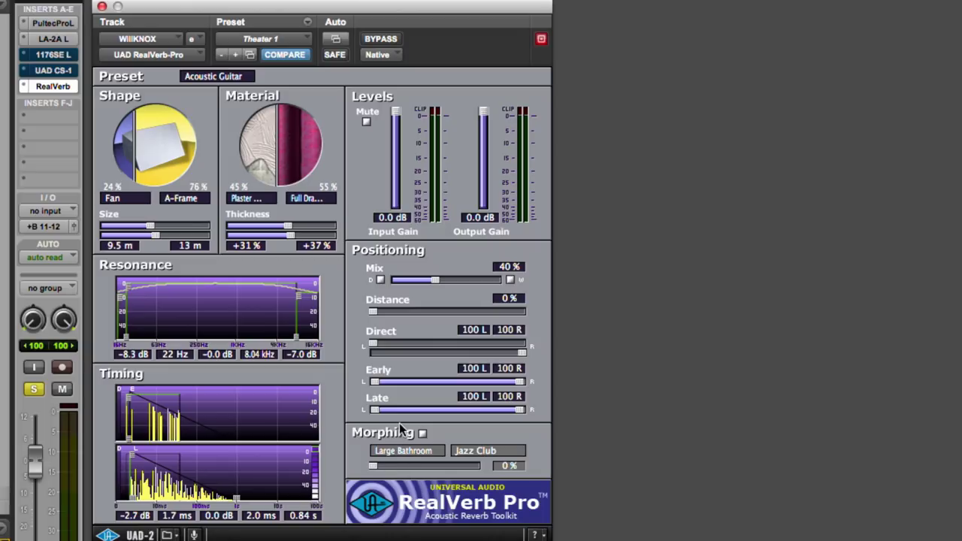
Enable Morphing and sweep the blend from Large Bathroom toward Jazz Club and back to 0 %.
{"action": "left_click", "coordinate": [423, 433]}
{"action": "left_click_drag", "start_coordinate": [373, 465], "coordinate": [471, 466]}
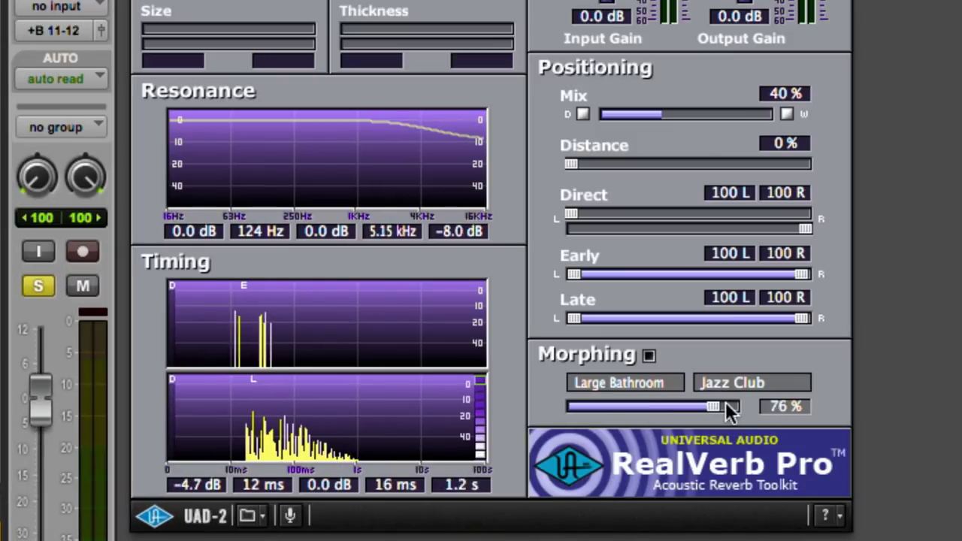
{"action": "left_click_drag", "start_coordinate": [726, 401], "coordinate": [560, 414]}
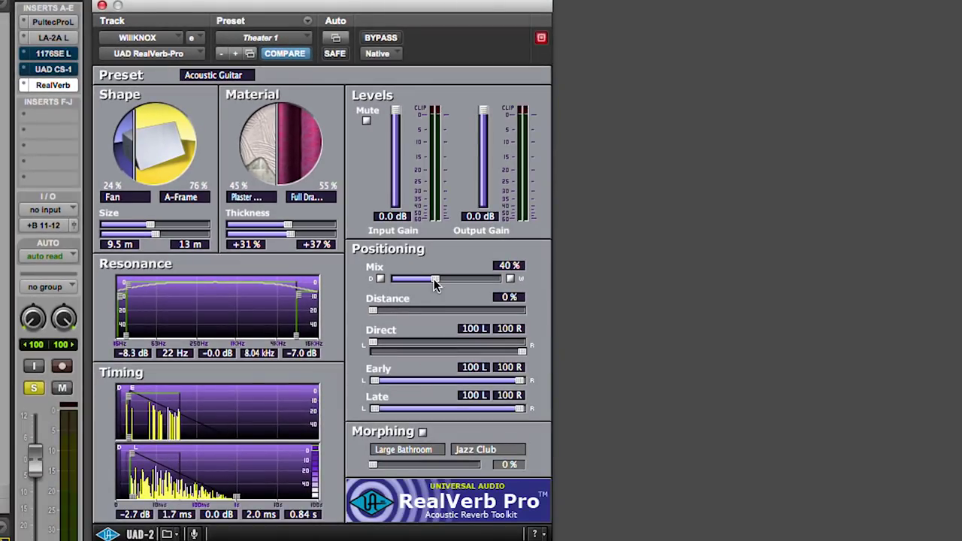
{"action": "mouse_move", "coordinate": [413, 287]}
{"action": "left_mouse_down"}
{"action": "mouse_move", "coordinate": [399, 287]}
{"action": "mouse_move", "coordinate": [412, 284]}
{"action": "left_mouse_up"}
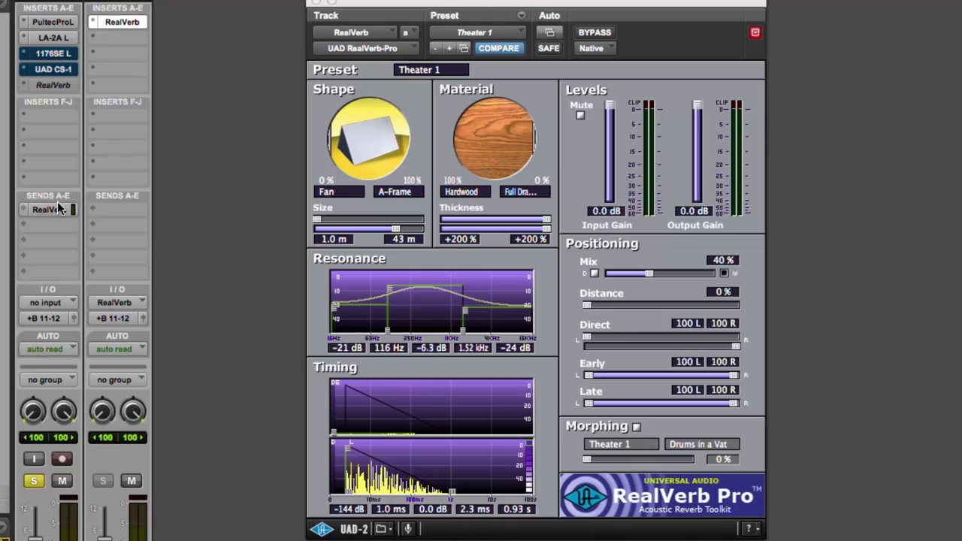
Set the mix of the aux track's RealVerb to 100 % wet and raise the vocal track's RealVerb send level above +6 dB.
{"action": "left_click", "coordinate": [51, 207]}
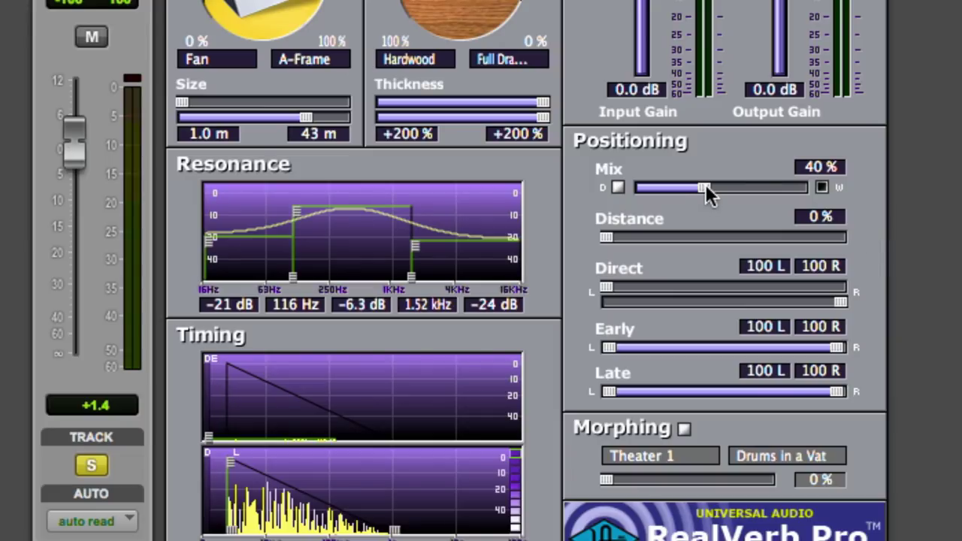
{"action": "left_click_drag", "start_coordinate": [706, 185], "coordinate": [841, 188]}
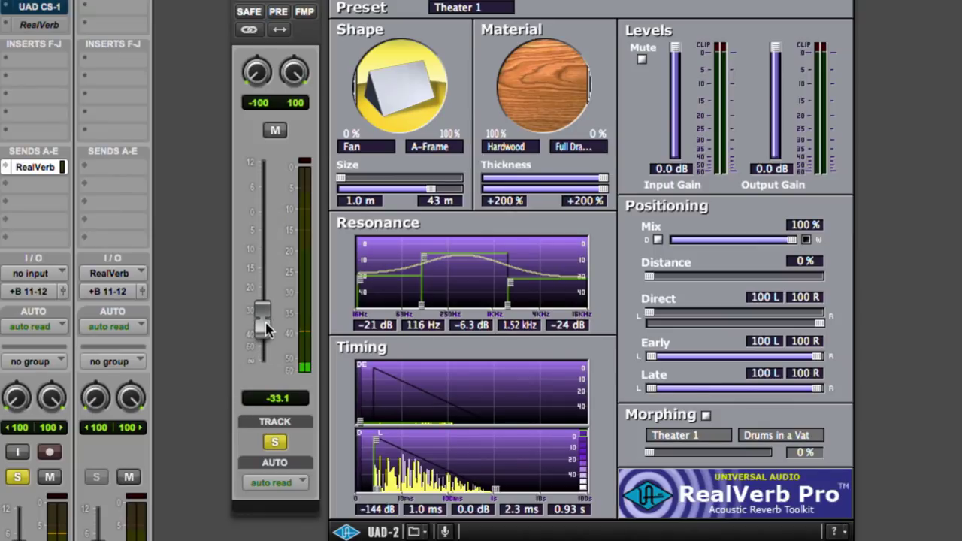
{"action": "left_click_drag", "start_coordinate": [262, 315], "coordinate": [269, 256]}
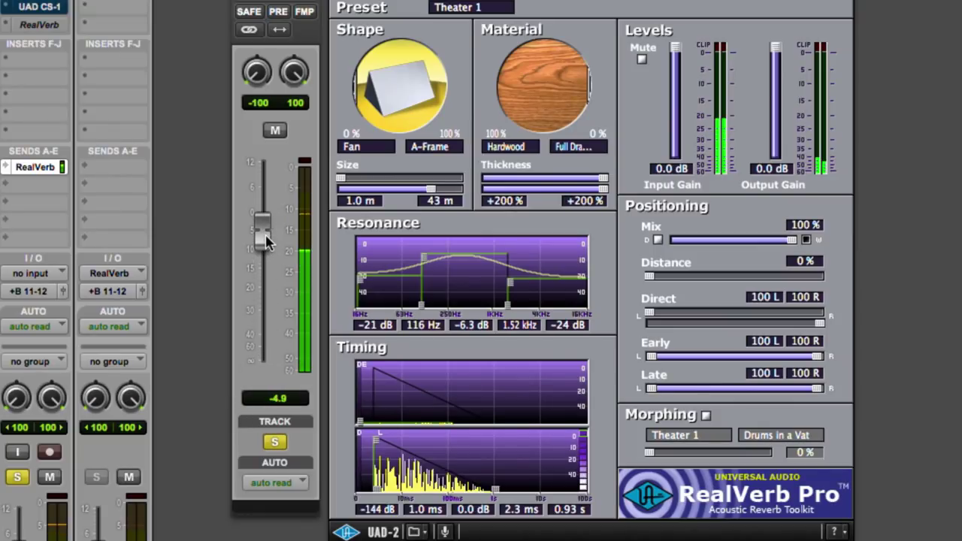
{"action": "left_click_drag", "start_coordinate": [268, 207], "coordinate": [271, 190]}
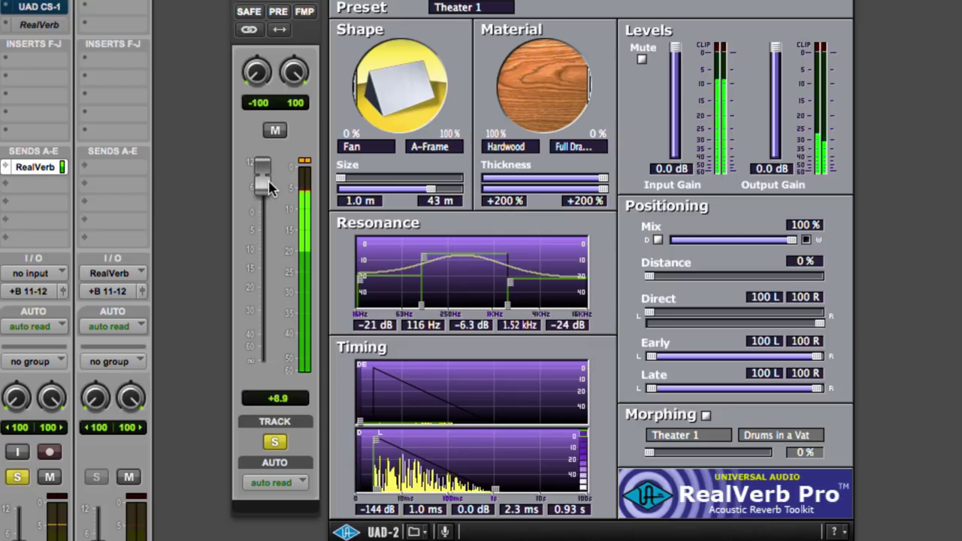